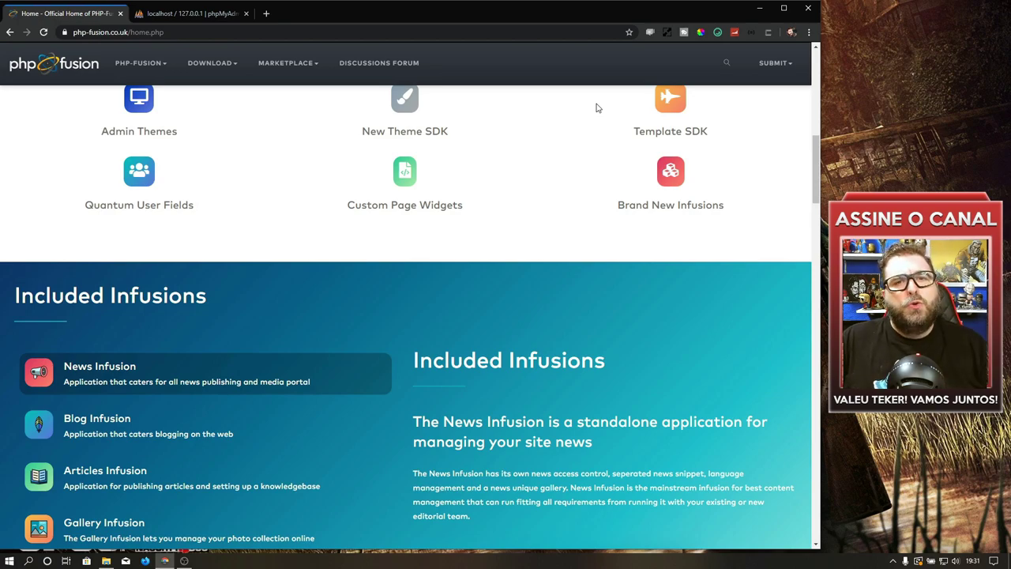
Step: Read the Blog, Articles, Gallery, Downloads and FAQ descriptions in the Included Infusions list
scroll(597, 108, "down", 2)
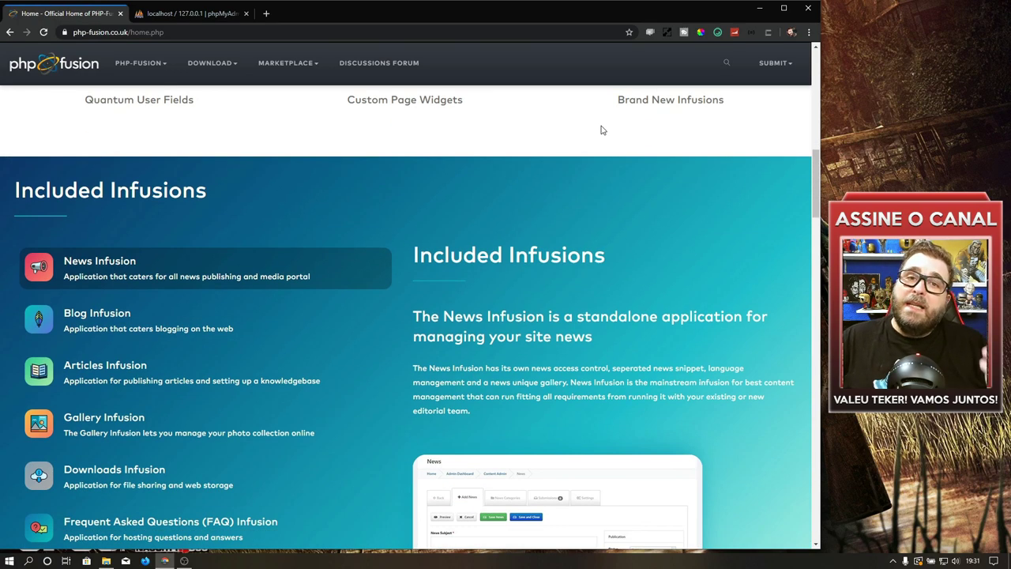
scroll(600, 130, "down", 2)
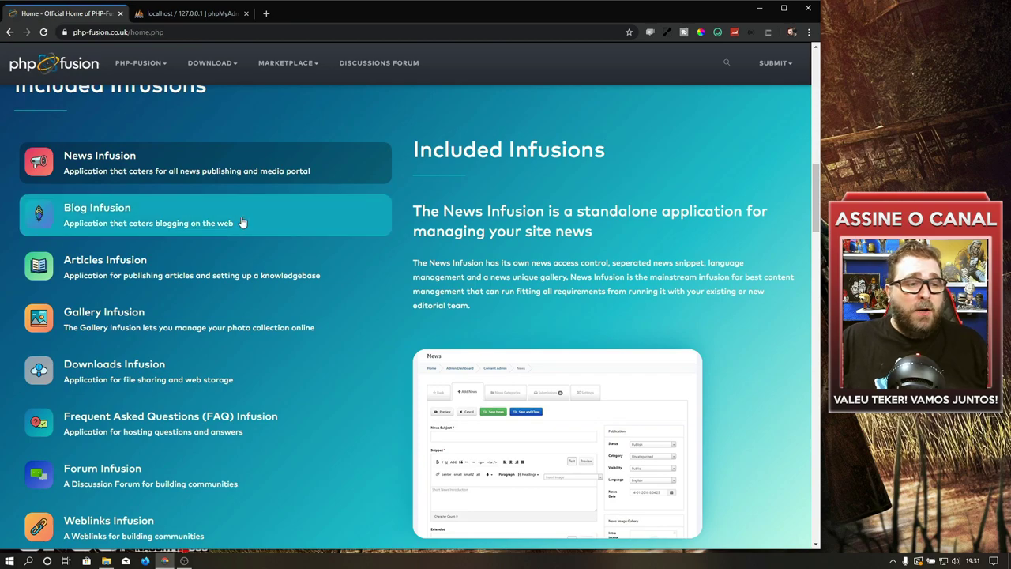
left_click(239, 223)
left_click(152, 276)
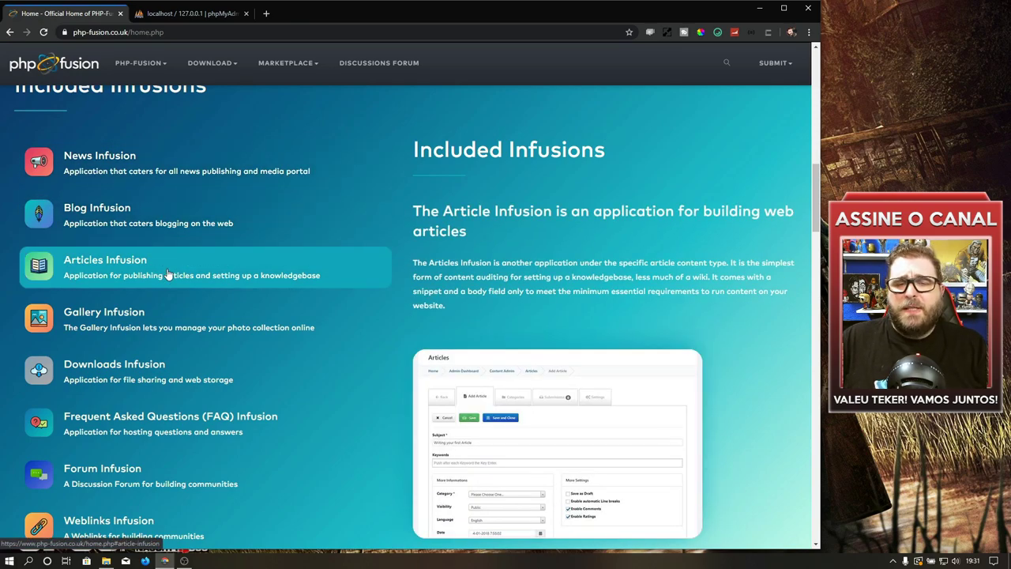
left_click(106, 321)
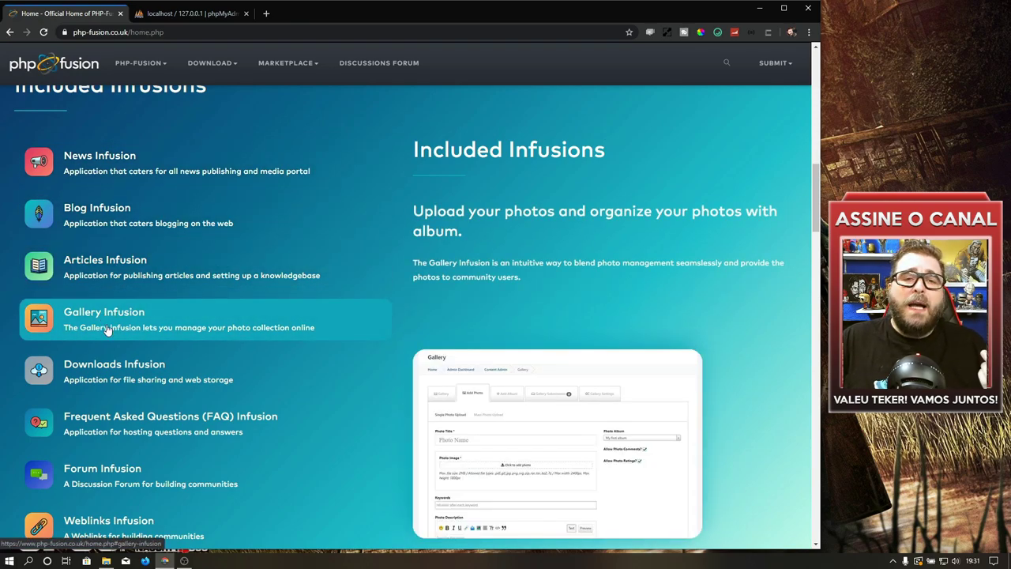
left_click(127, 375)
left_click(261, 417)
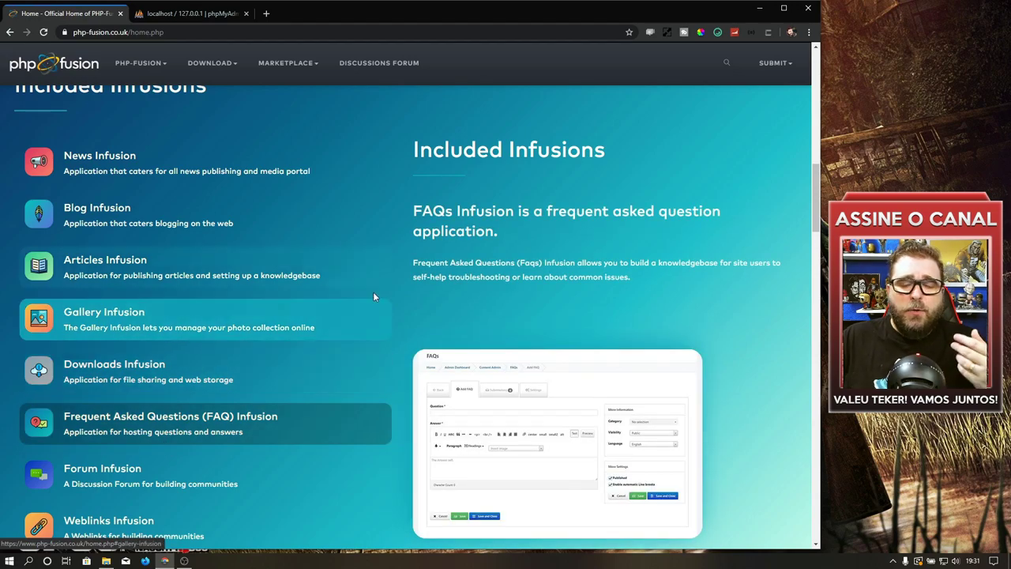
scroll(455, 248, "up", 10)
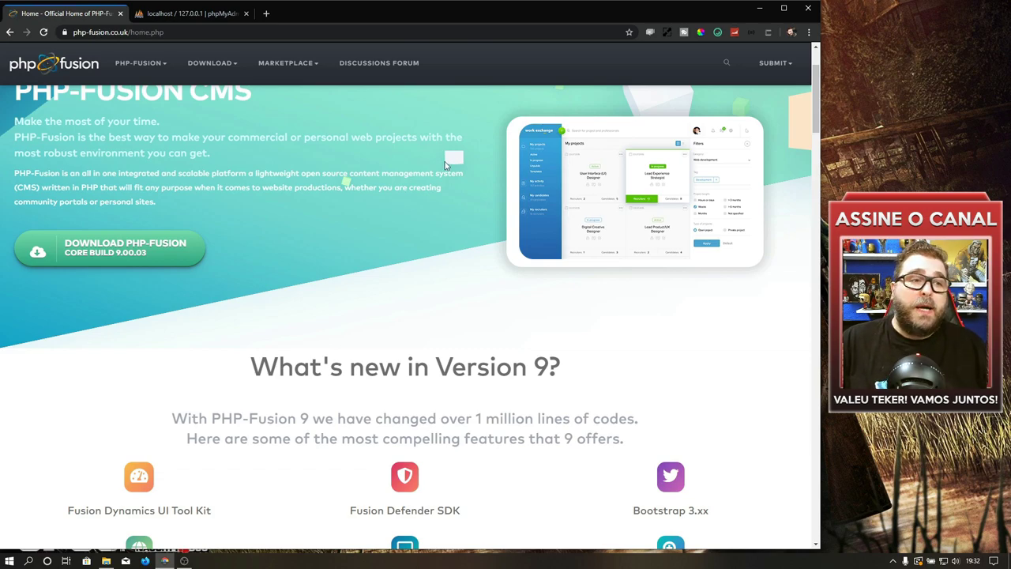
Step: Download the full PHP-Fusion 9.03.00 package from the PHP-Fusion 9 Downloads page
left_click(211, 70)
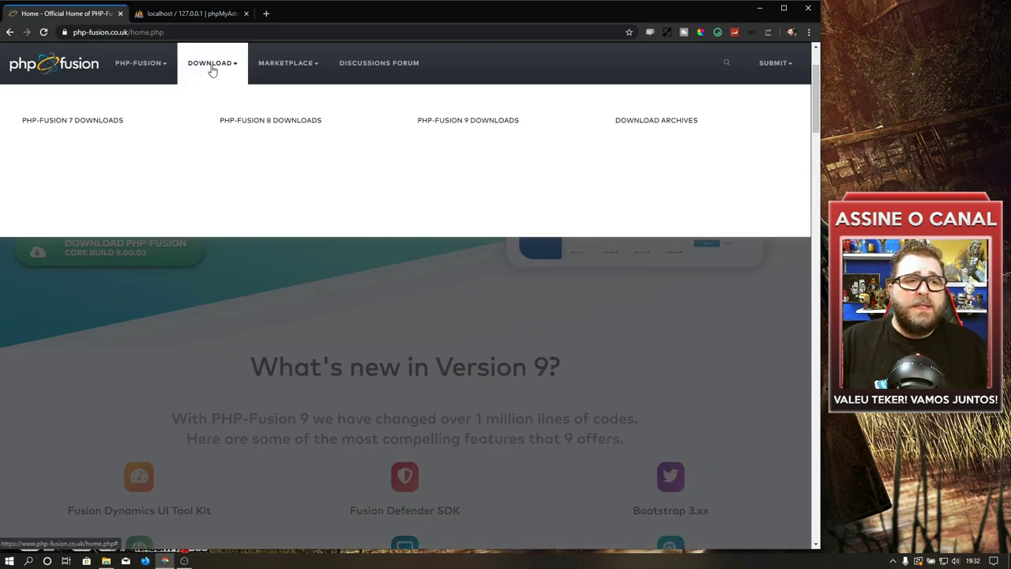
left_click(456, 123)
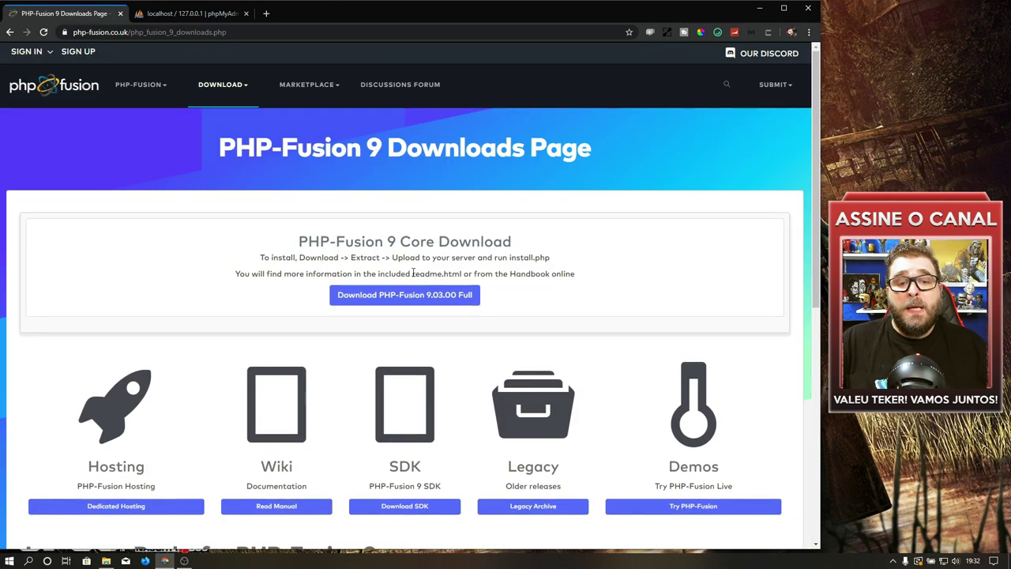
left_click(420, 300)
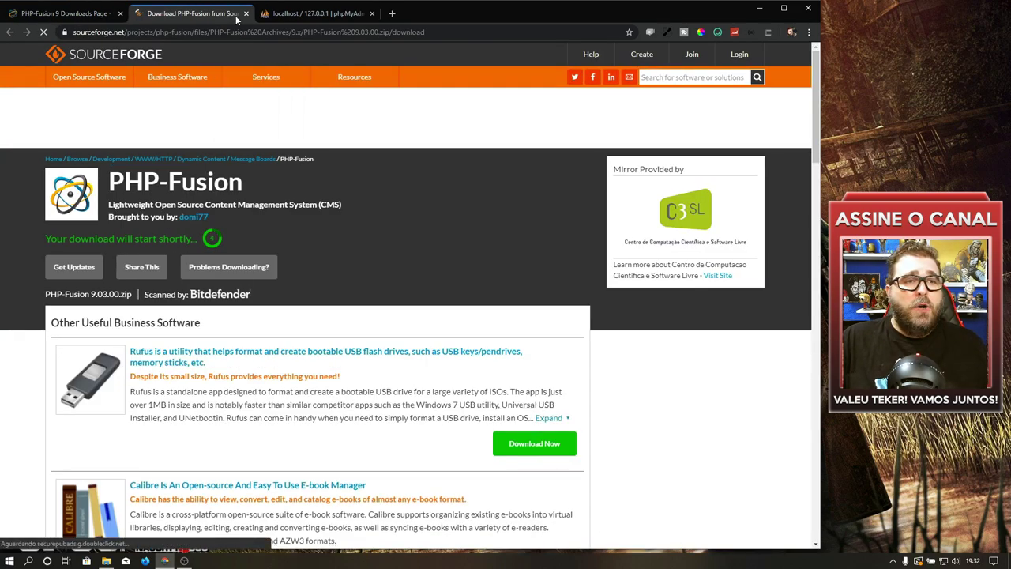
Step: Close the SourceForge tab and open the htdocs folder in File Explorer
key("ctrl+w")
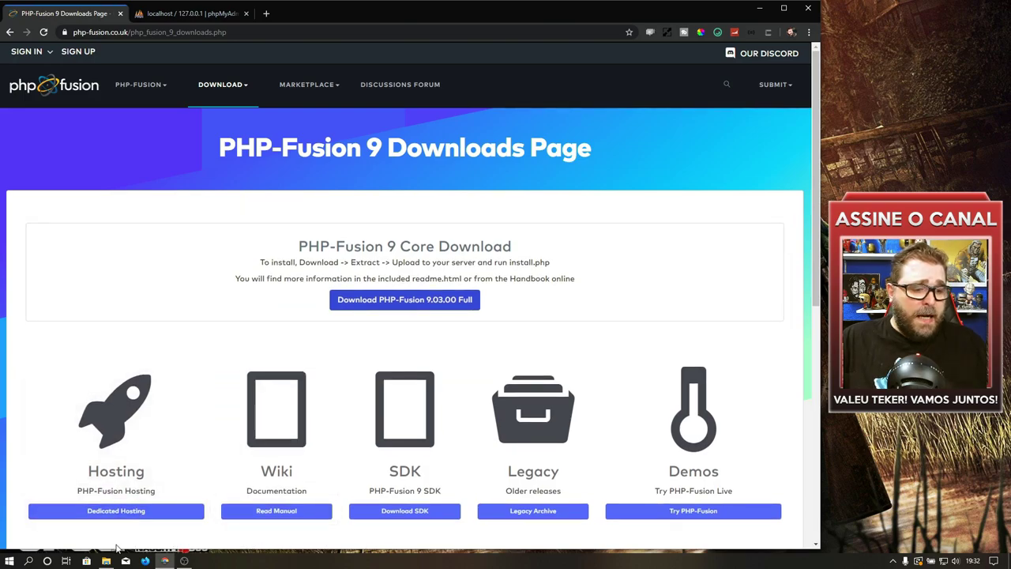
left_click(163, 561)
left_click(106, 561)
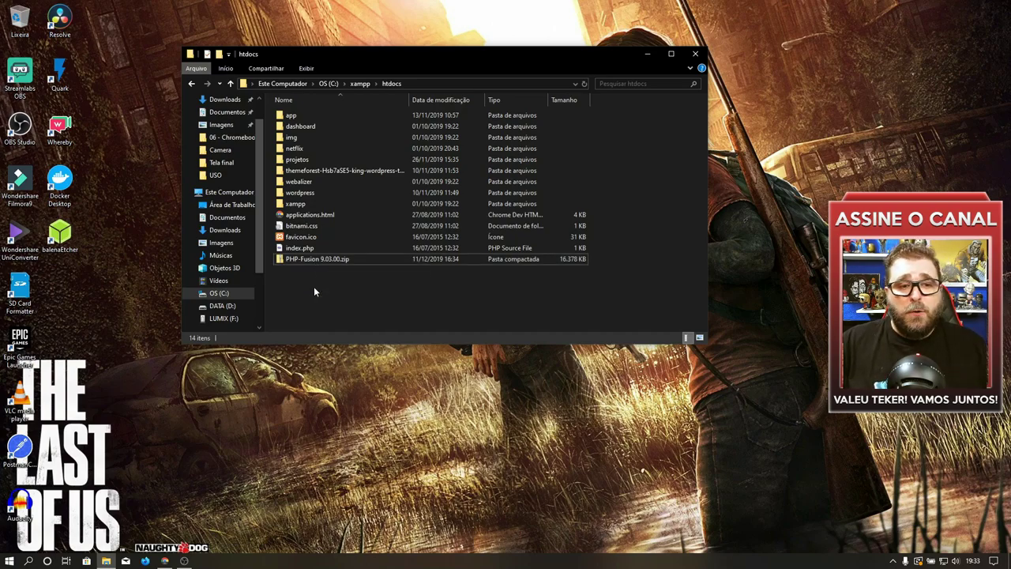
Step: Extract PHP-Fusion 9.03.00.zip into C:\xampp\htdocs\PHP-Fusion 9.03.00 with WinRAR, then return to Chrome
right_click(315, 258)
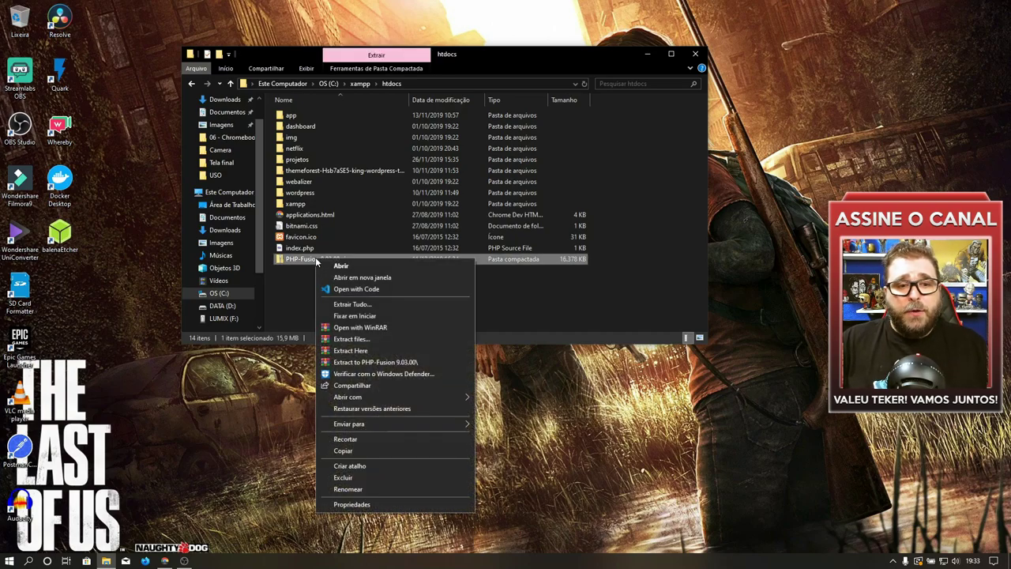
left_click(361, 341)
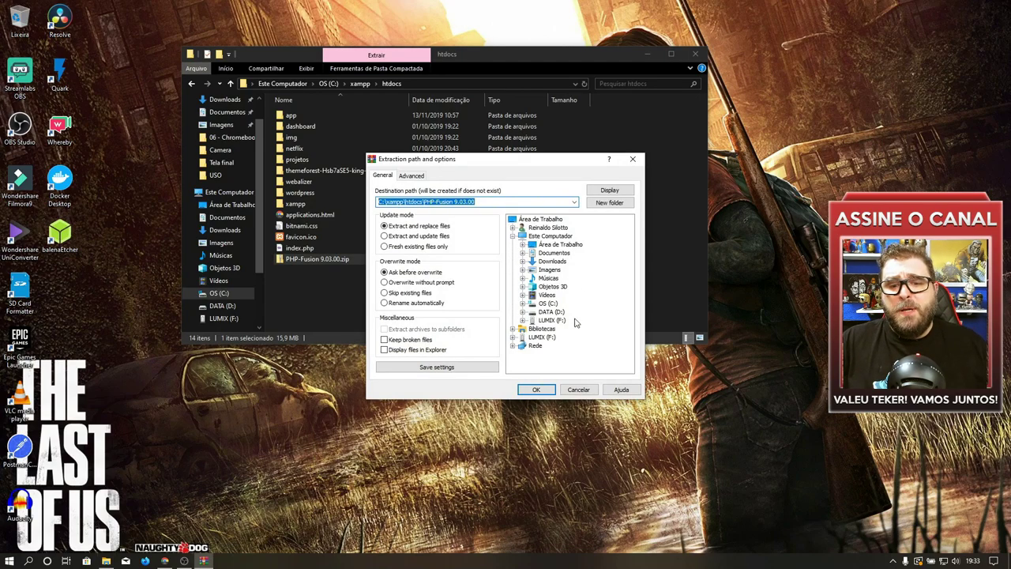
left_click(535, 390)
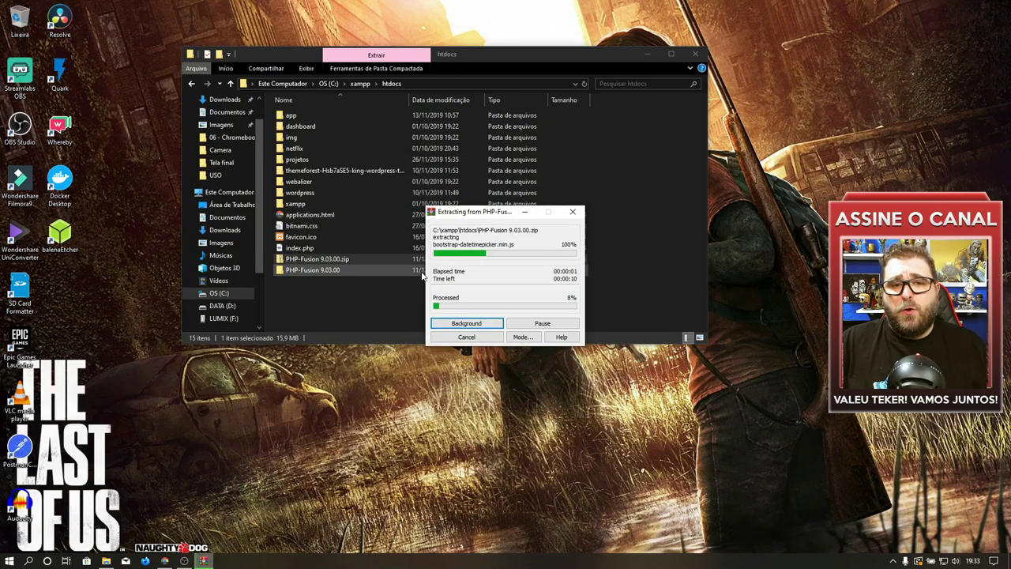
left_click(164, 560)
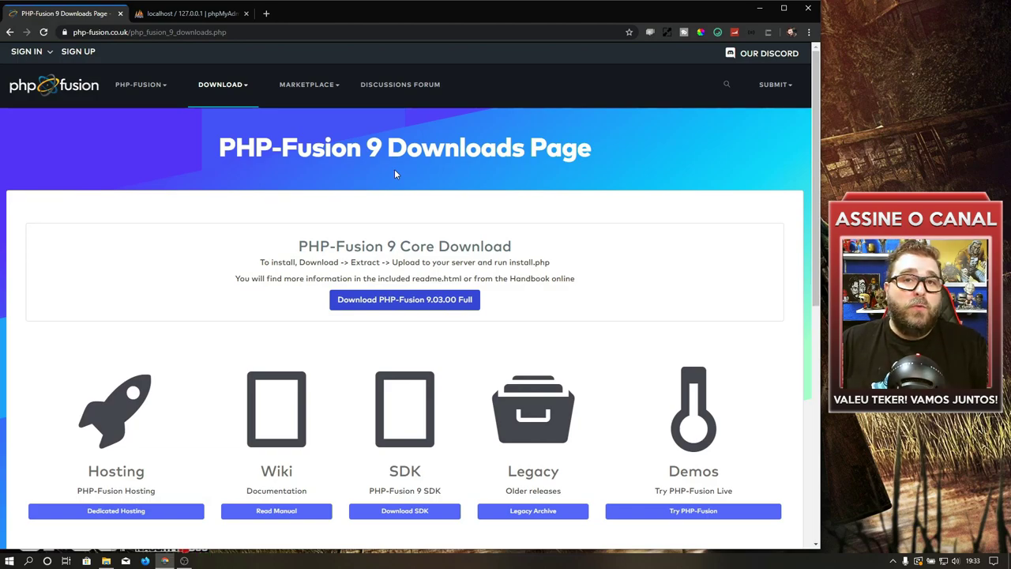
Step: Create an empty database named phpsite under Base de Dados, then bring up htdocs in File Explorer
left_click(180, 14)
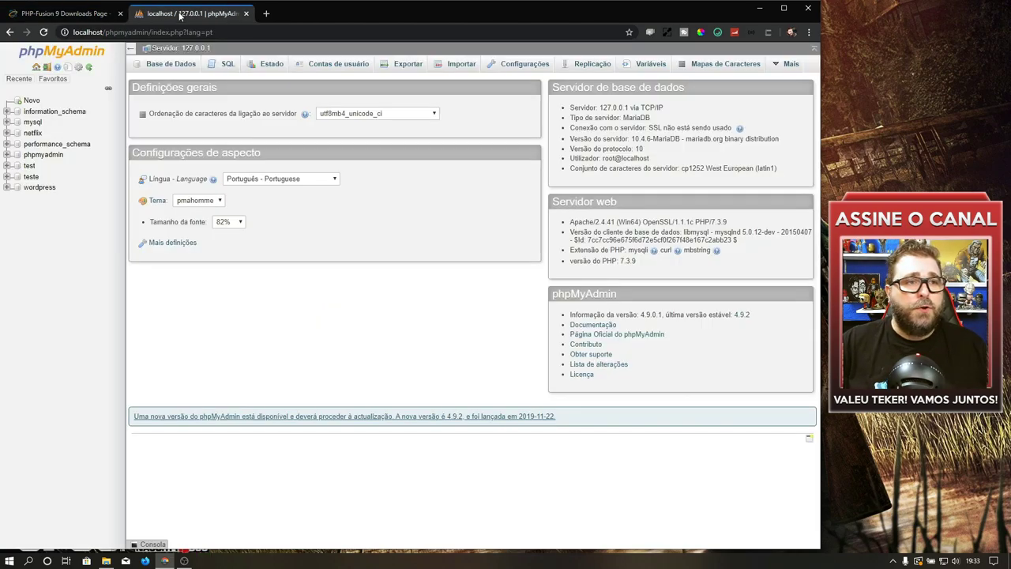
left_click(162, 65)
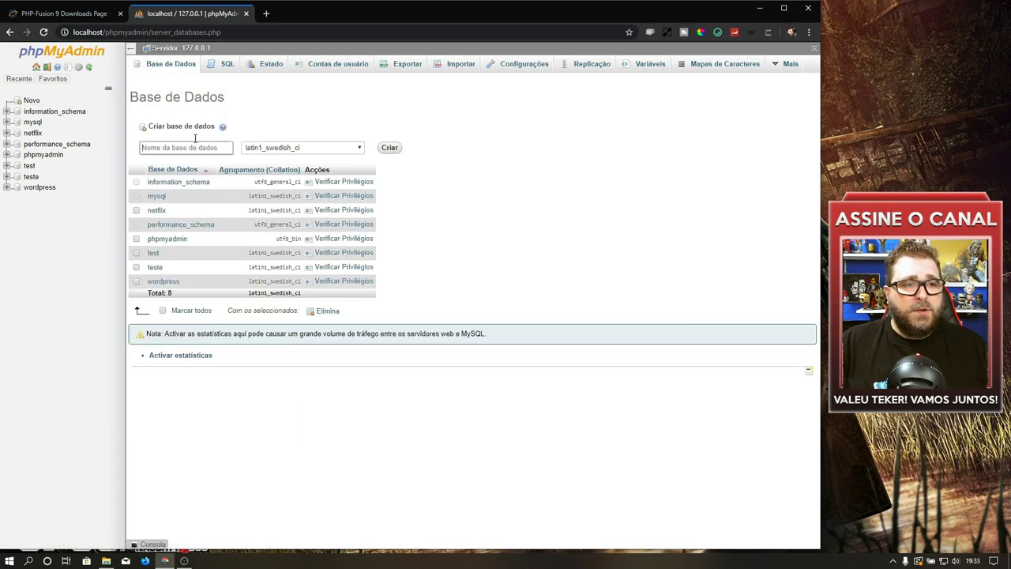
type("ph")
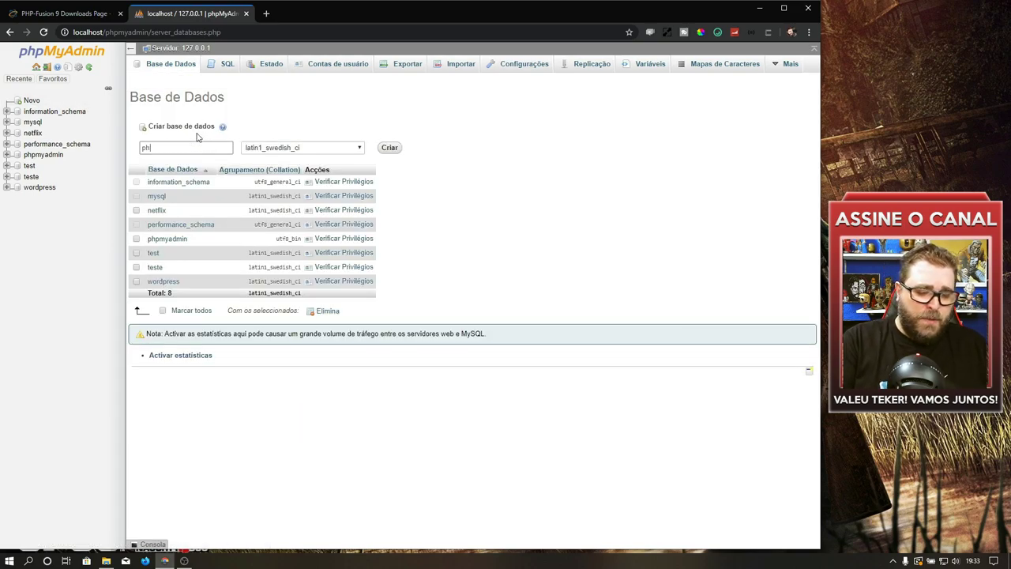
type("psite")
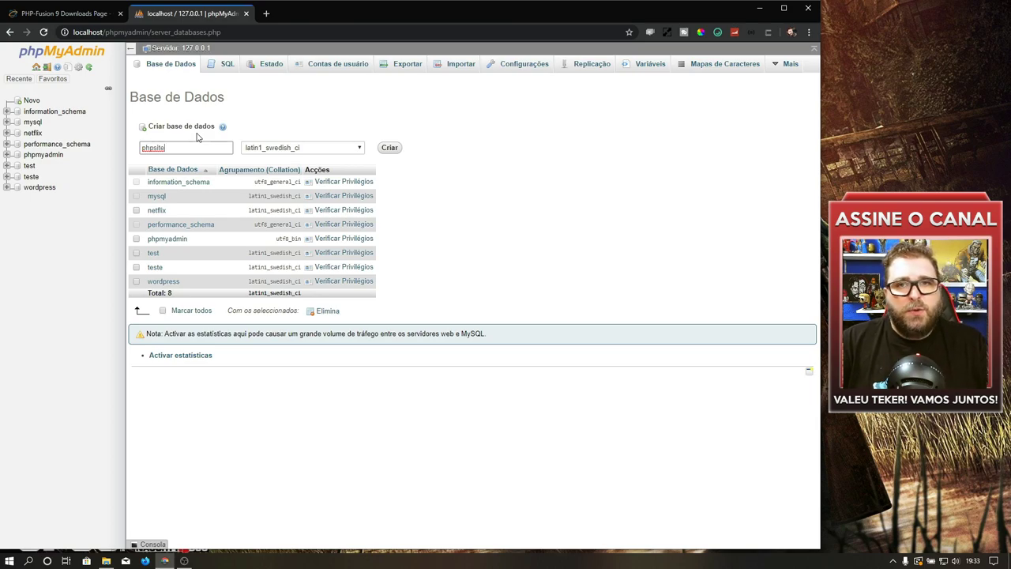
key("Return")
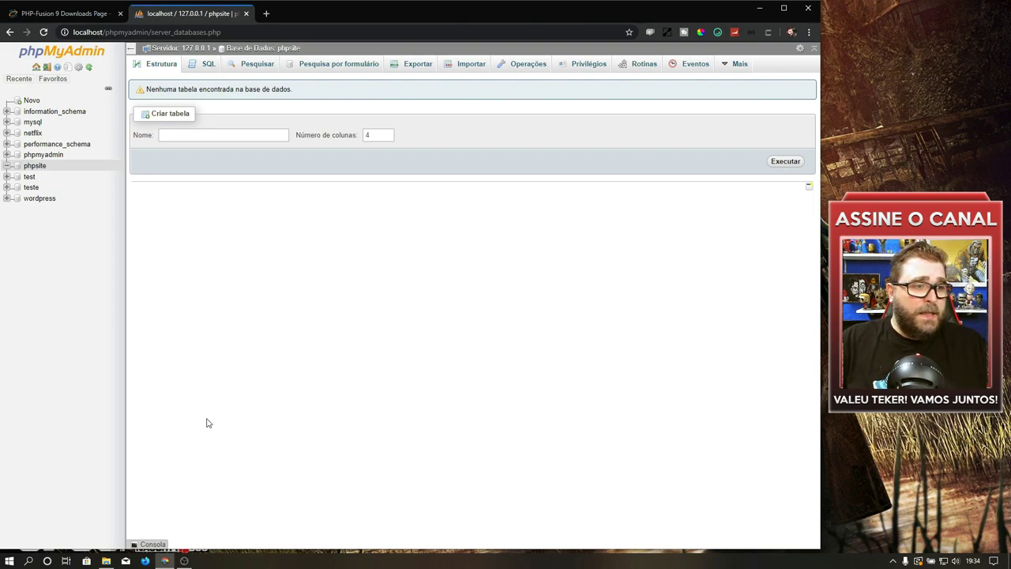
left_click(106, 560)
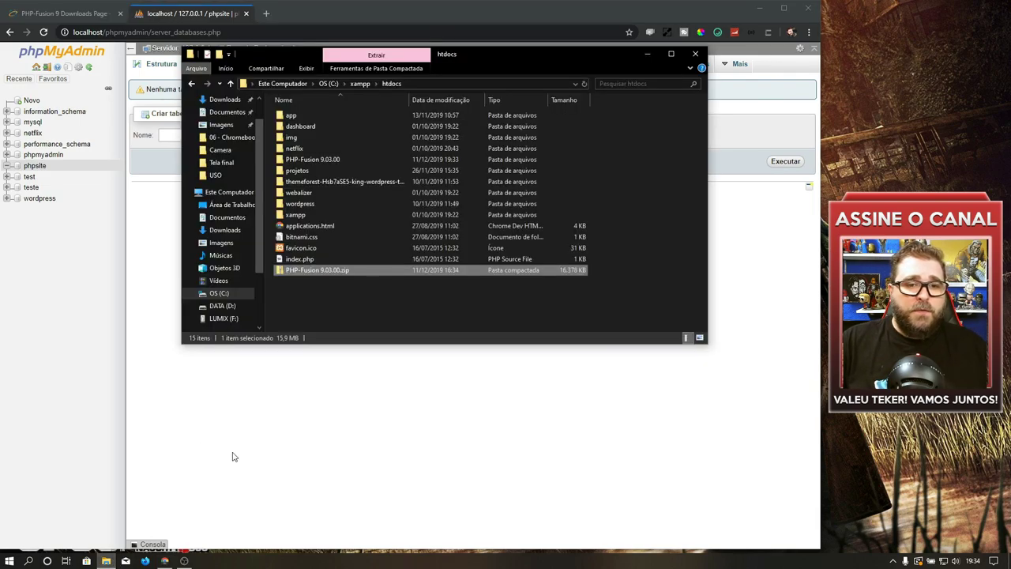
Step: Inside the extracted PHP-Fusion 9.03.00 folder, rename the files folder to meusite
double_click(328, 160)
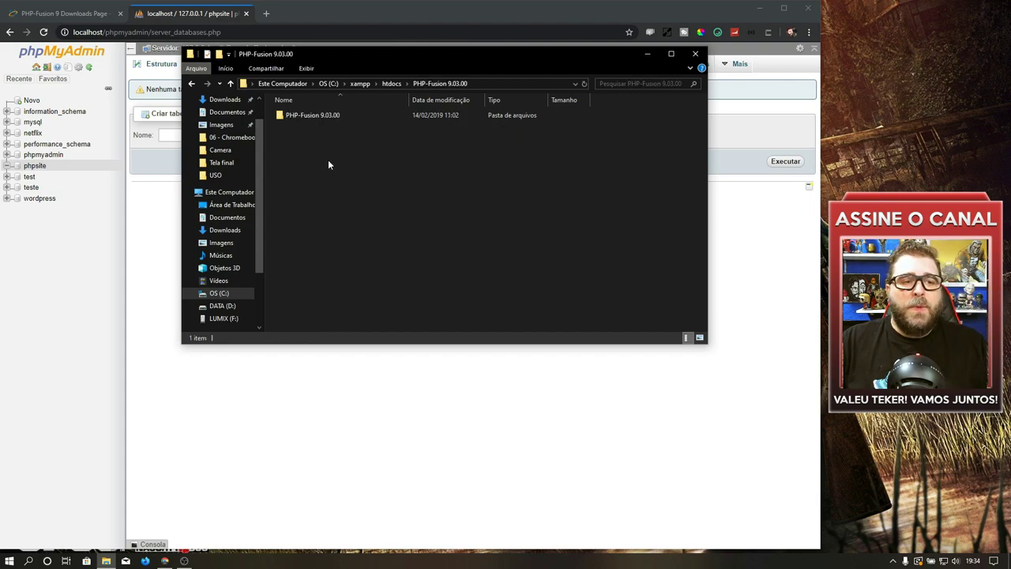
double_click(310, 119)
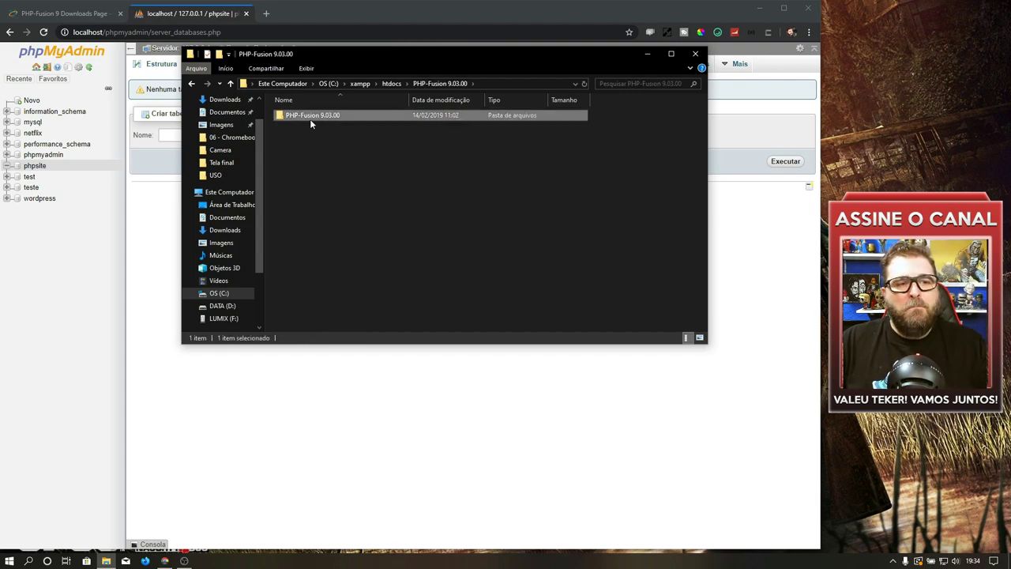
double_click(300, 115)
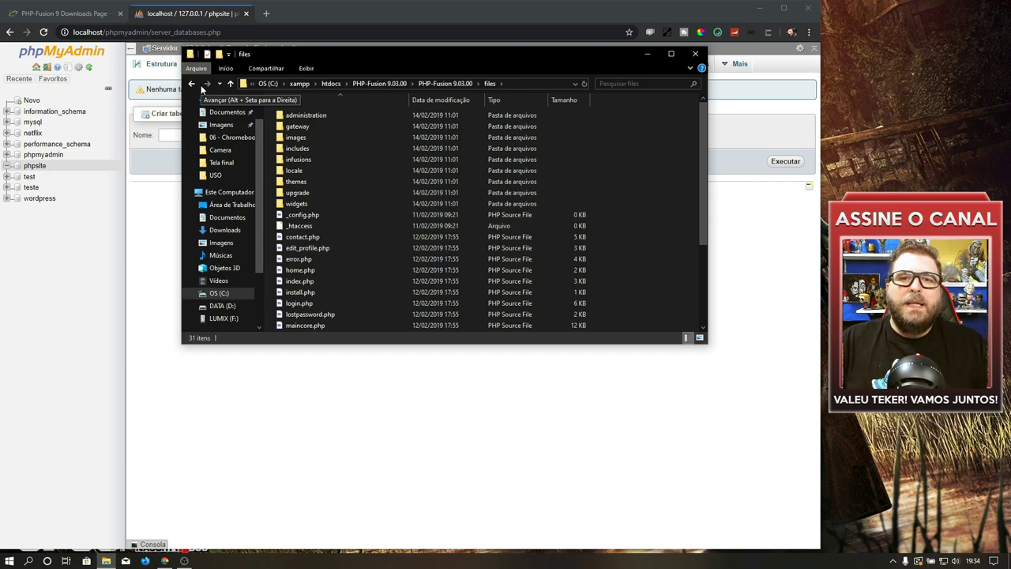
left_click(194, 82)
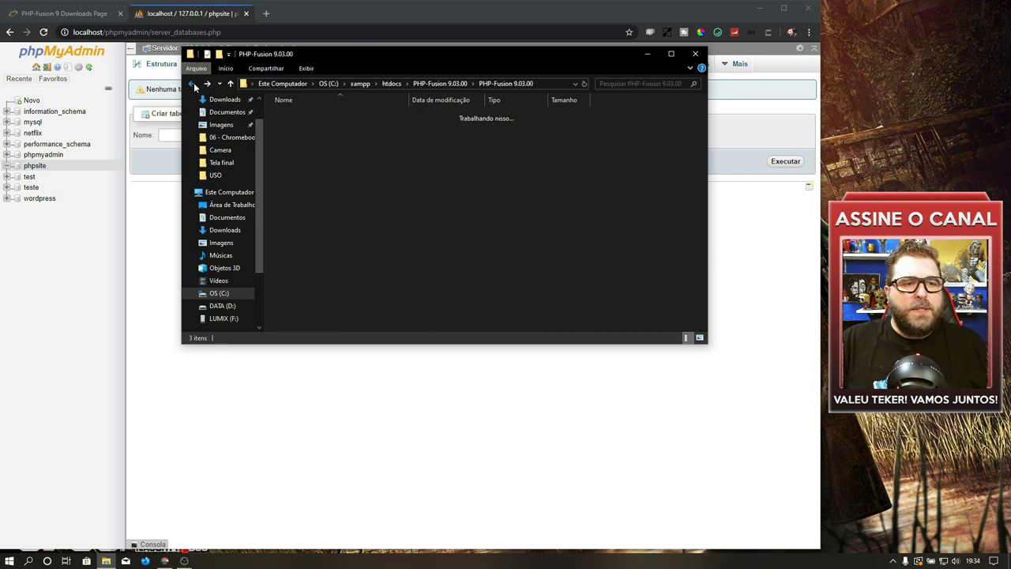
left_click(299, 114)
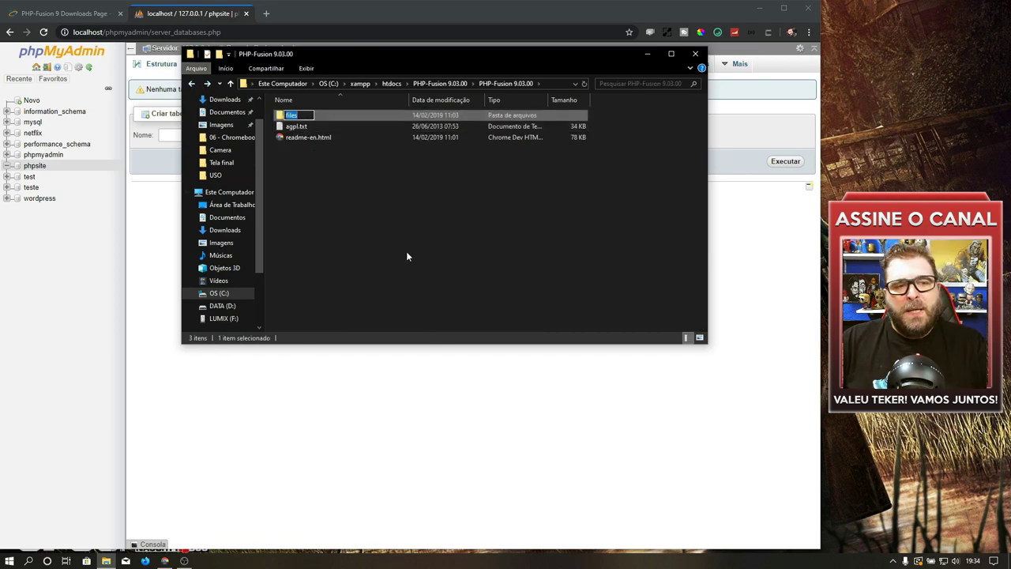
type("m")
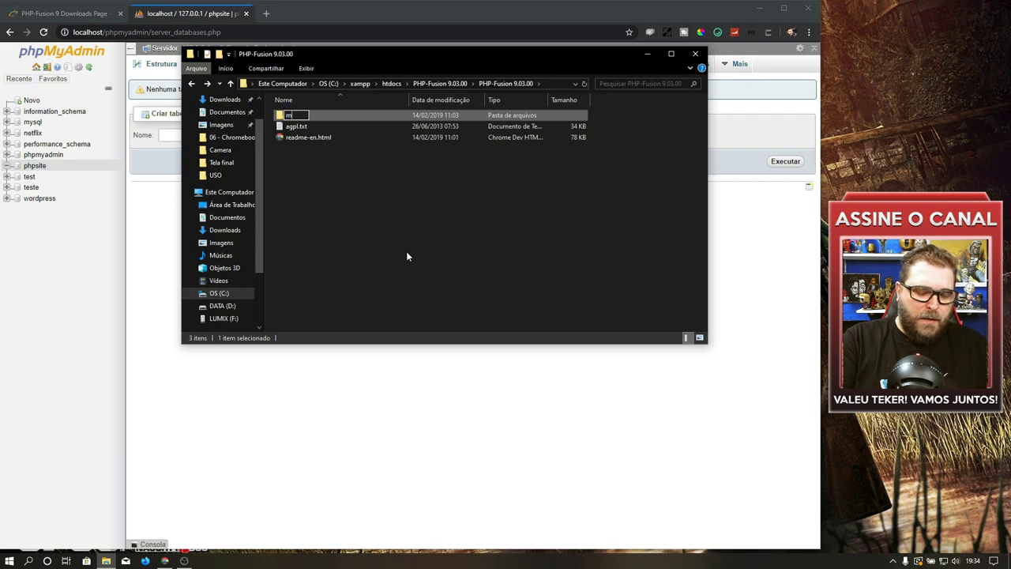
type("eusite")
key("Return")
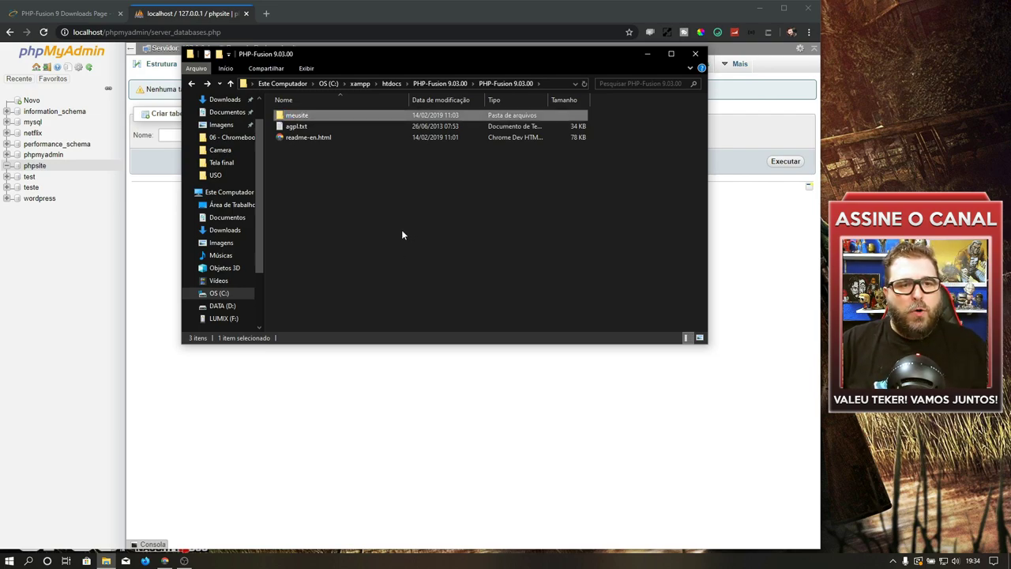
Step: Paste meusite into htdocs, browse its files, and return to phpMyAdmin
left_click(391, 83)
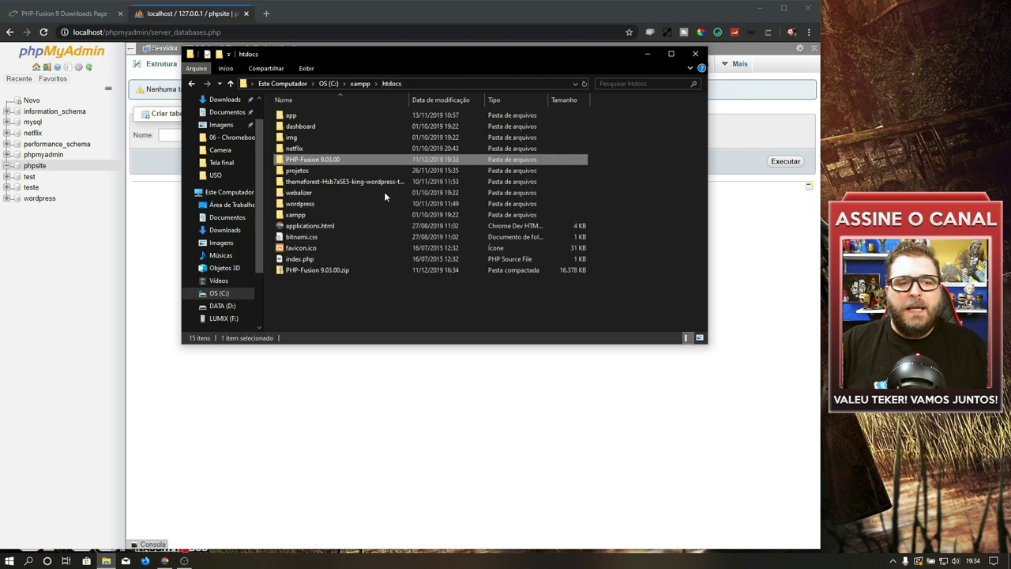
left_click(317, 314)
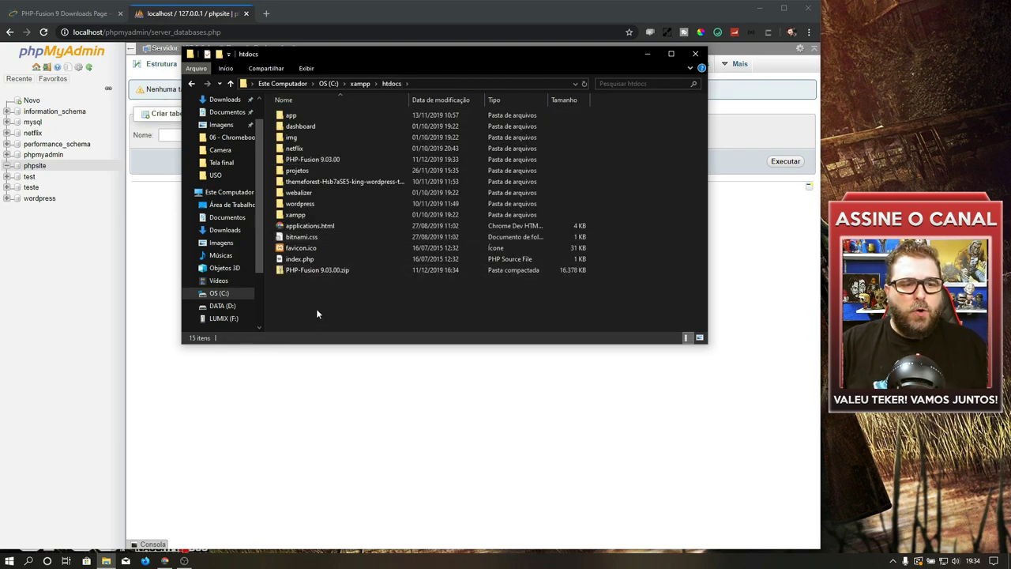
key("ctrl+v")
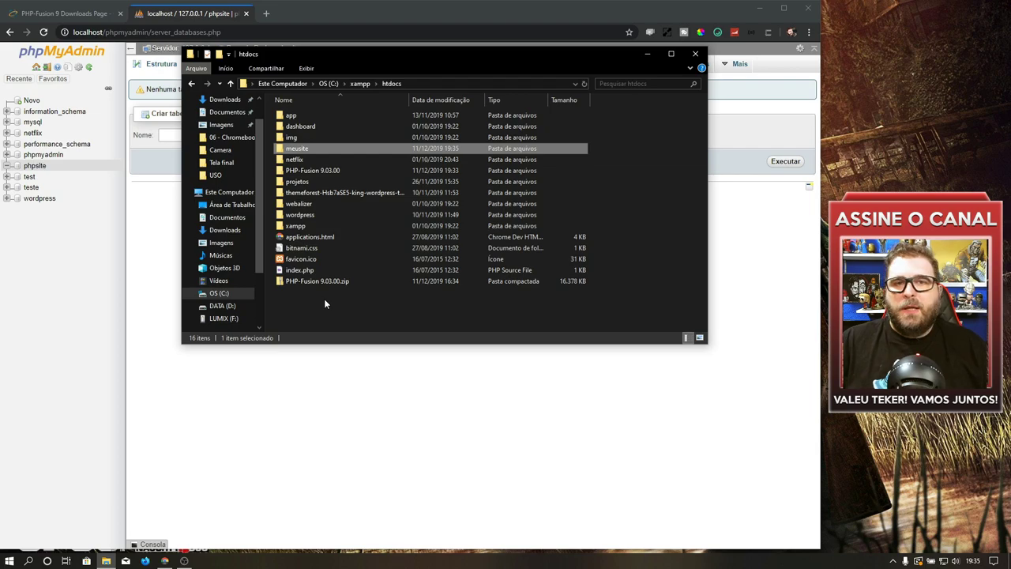
double_click(299, 149)
scroll(356, 178, "down", 4)
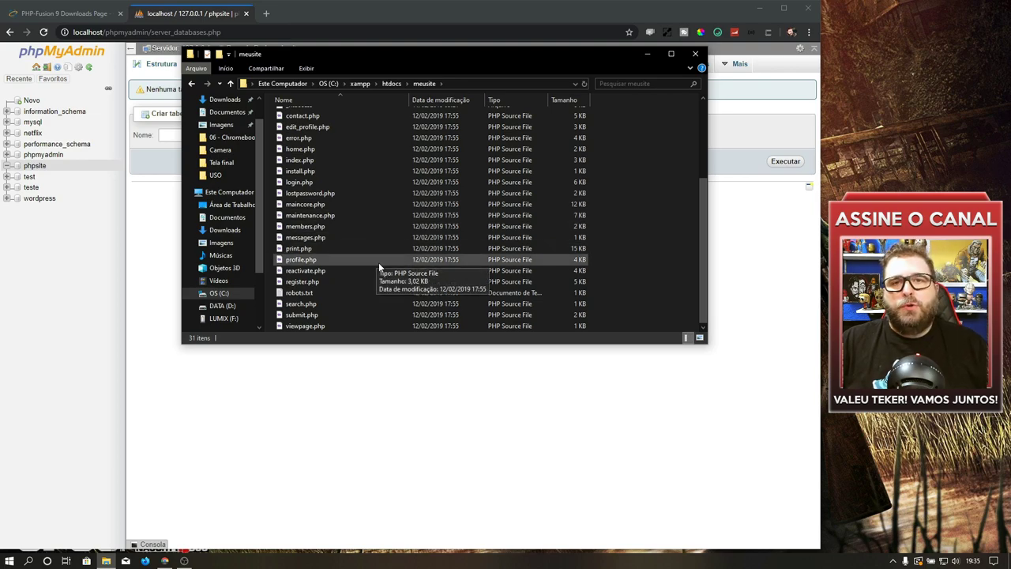
scroll(378, 262, "up", 4)
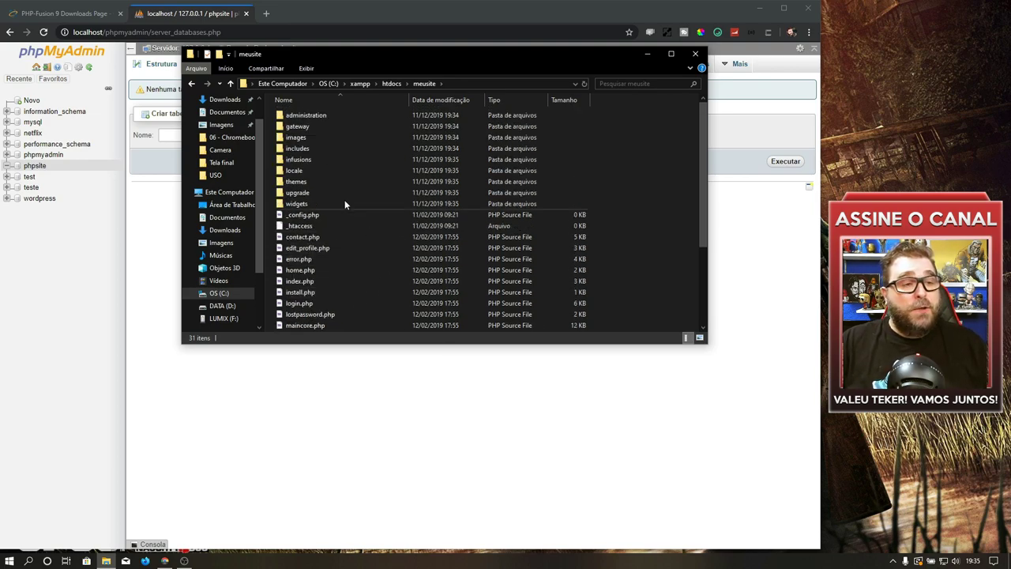
left_click(163, 14)
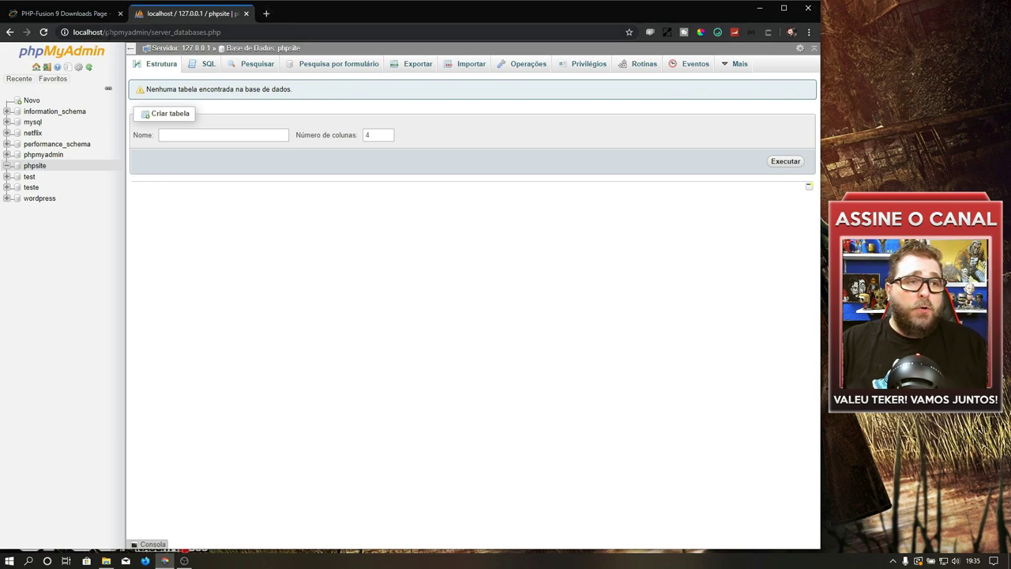
Step: Load the PHP-Fusion installer at localhost/meusite/install.php
left_click(346, 33)
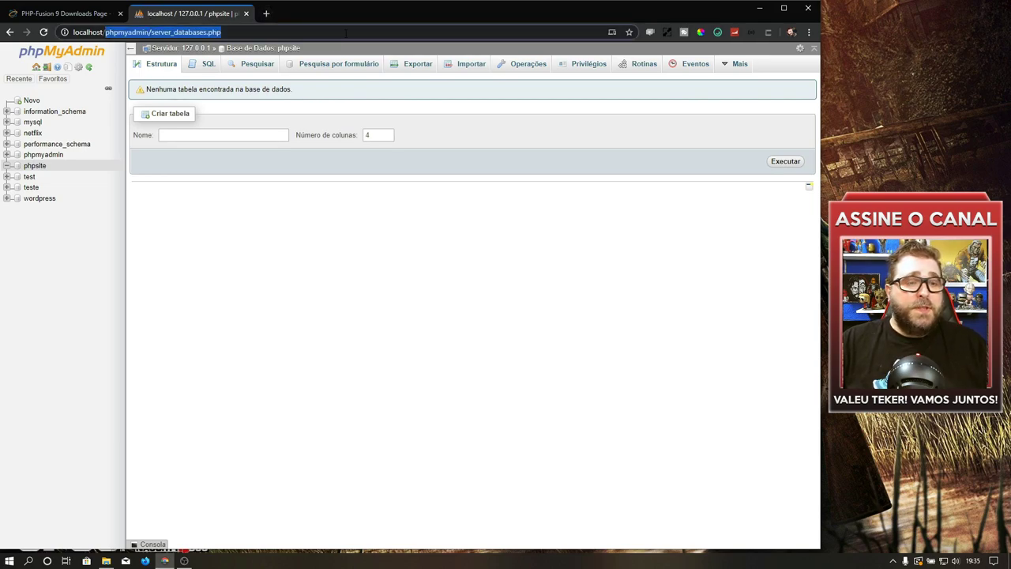
type("localhost/meusite/install.php")
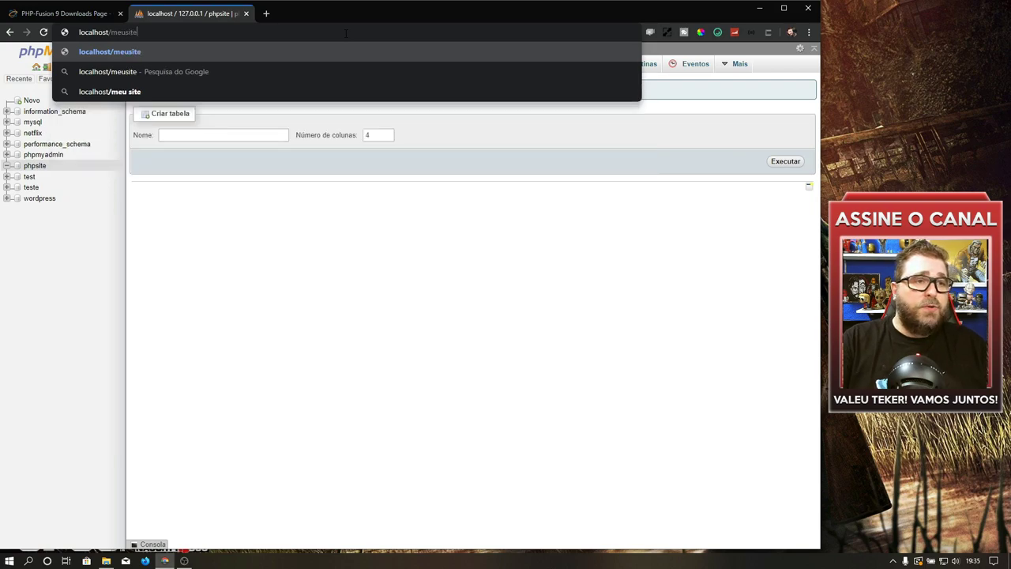
key("Return")
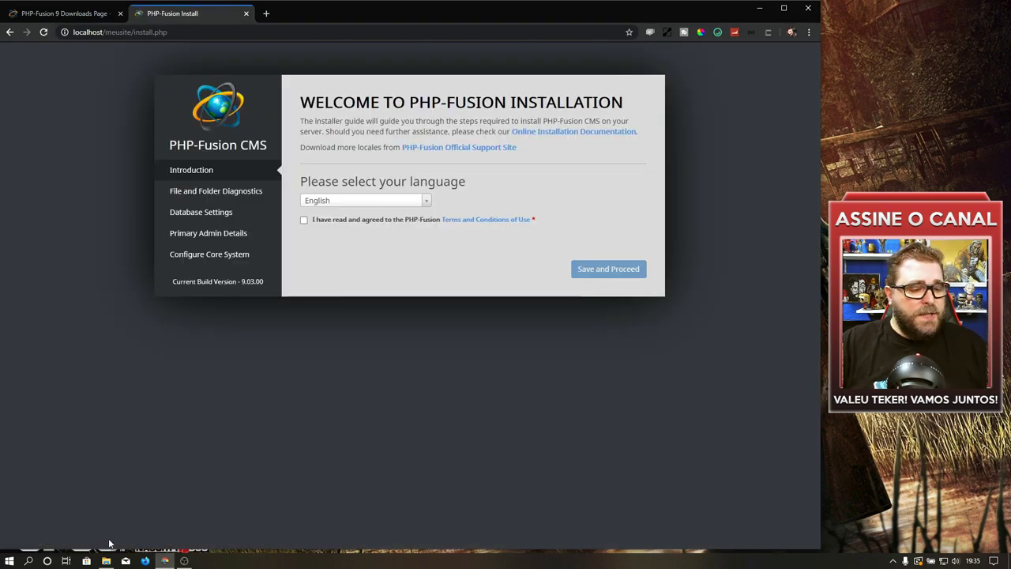
left_click(106, 561)
left_click(115, 158)
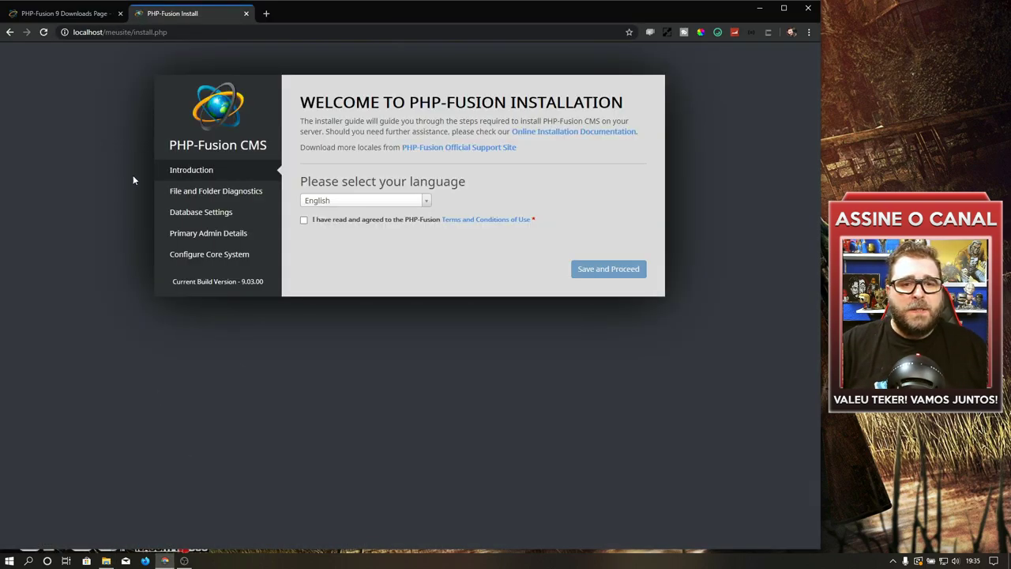
Step: Keep English, accept the Terms and Conditions, and proceed past the diagnostics
left_click(350, 207)
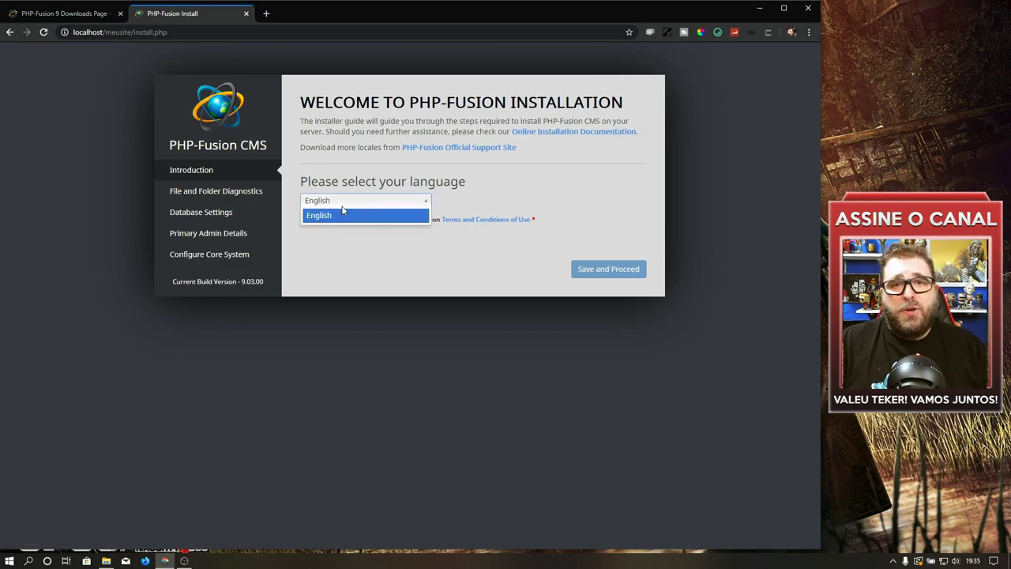
left_click(373, 259)
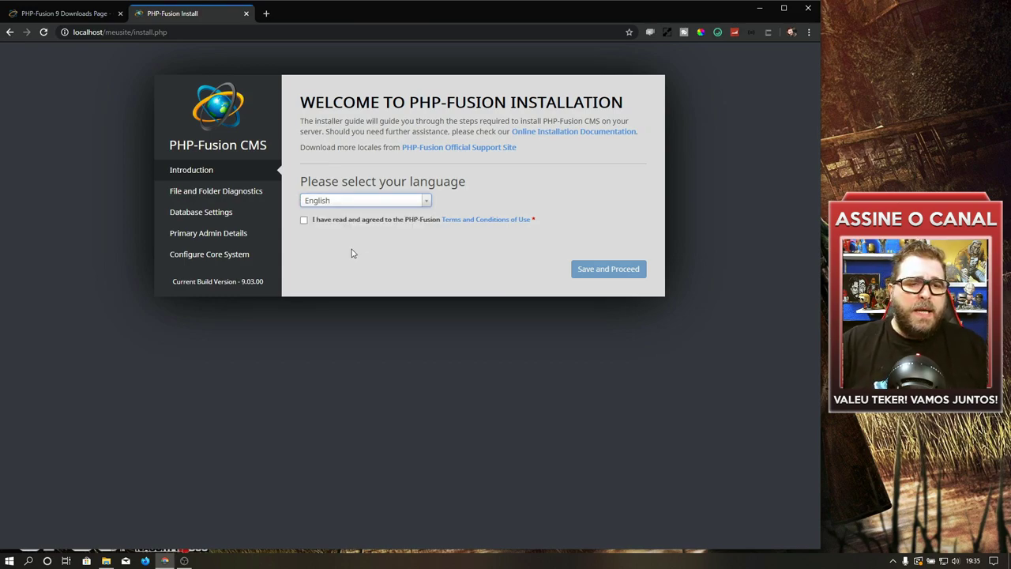
left_click(304, 219)
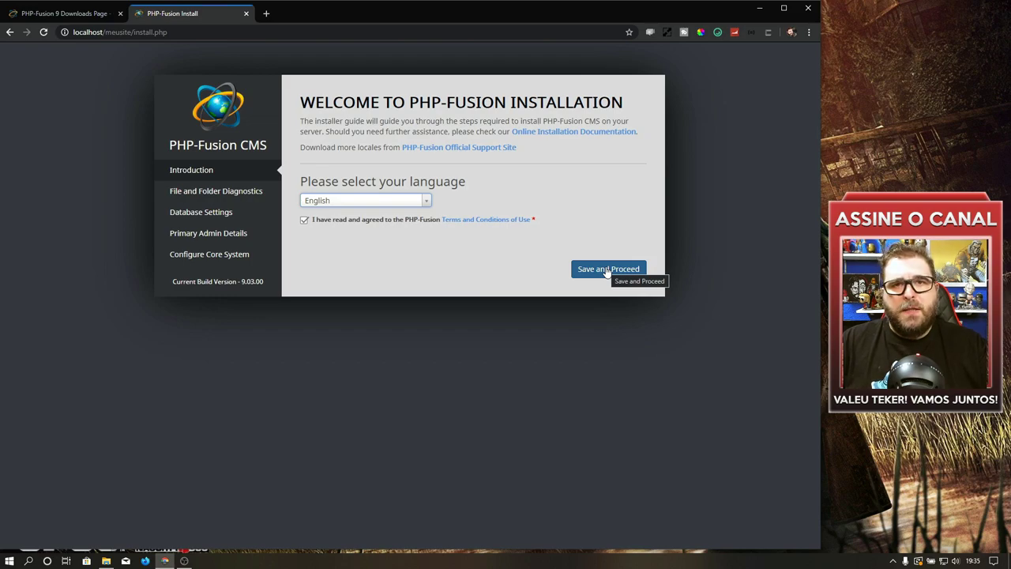
left_click(607, 270)
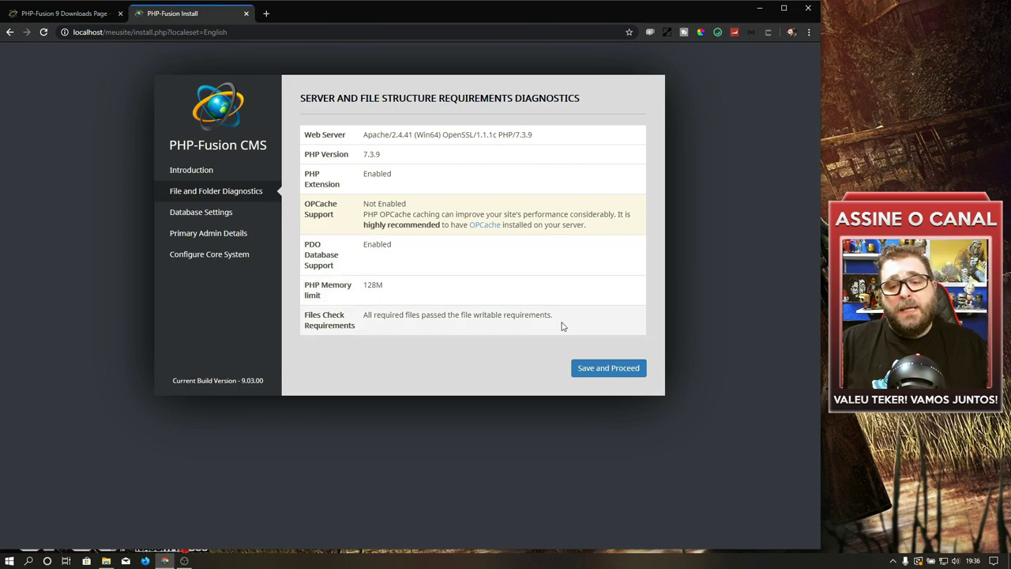
left_click(600, 368)
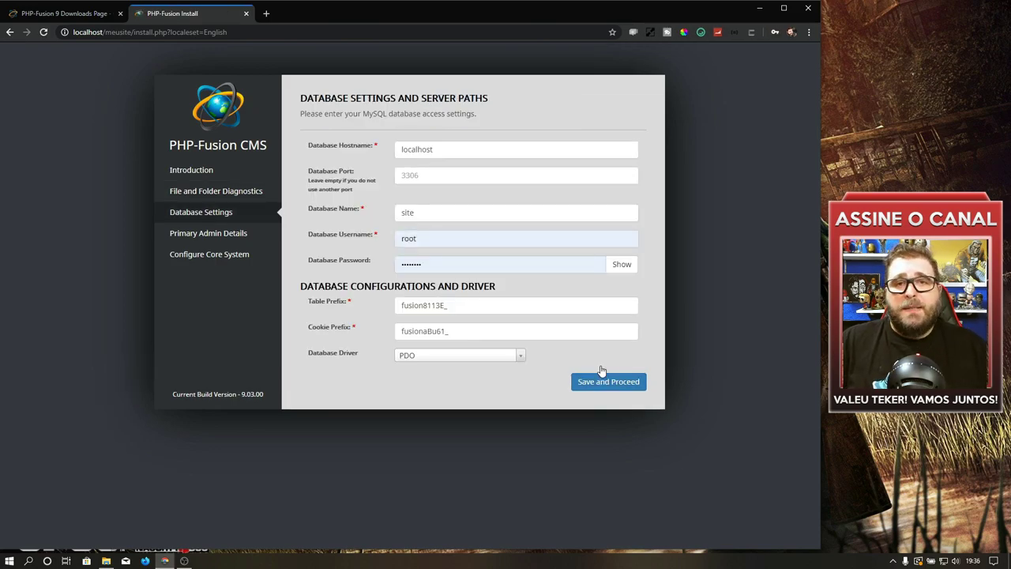
Step: Enter database name phpsite and username root, leaving the database password empty
left_click(458, 150)
left_click(439, 174)
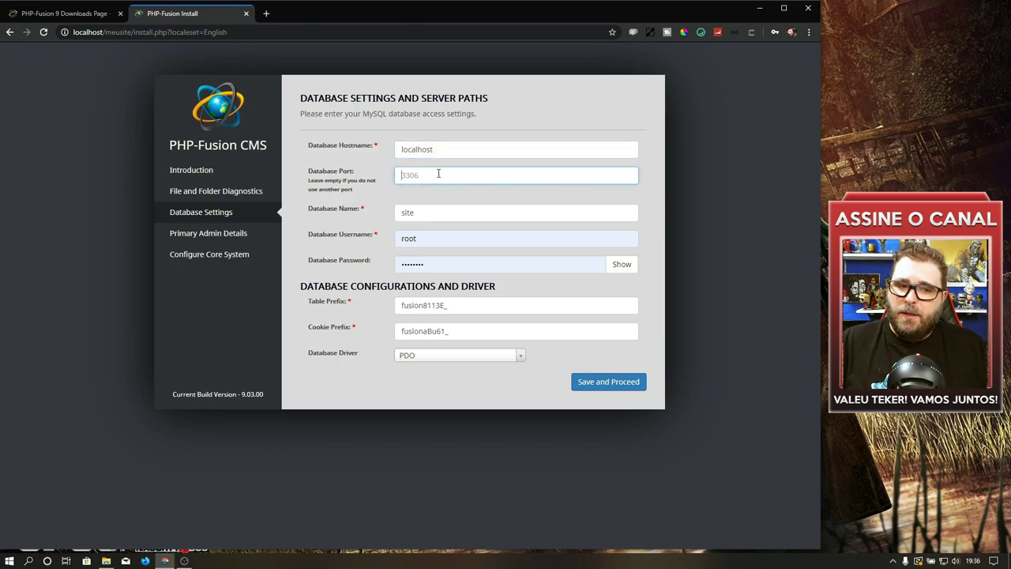
double_click(441, 211)
type("phpsite")
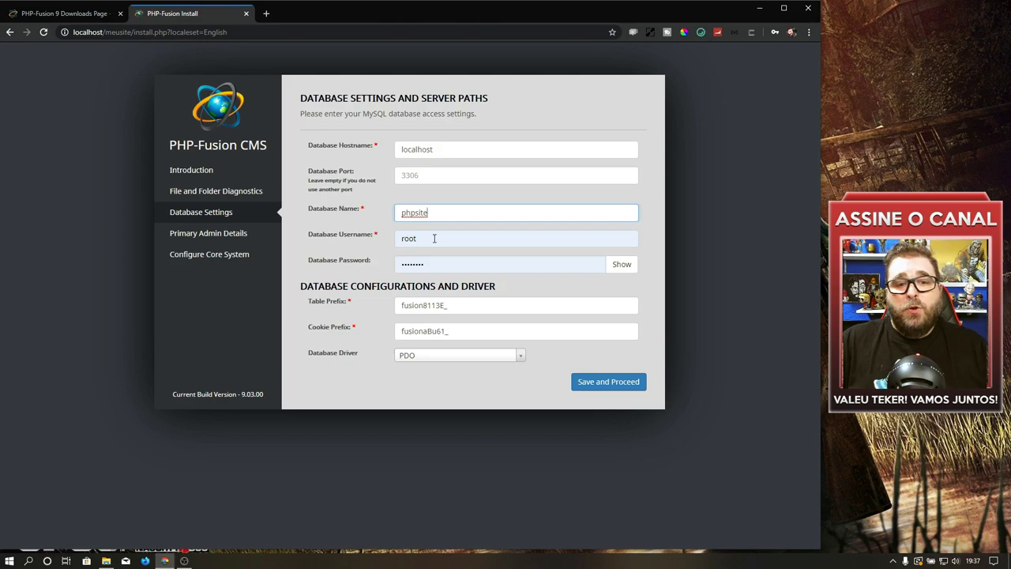
double_click(434, 238)
type("root")
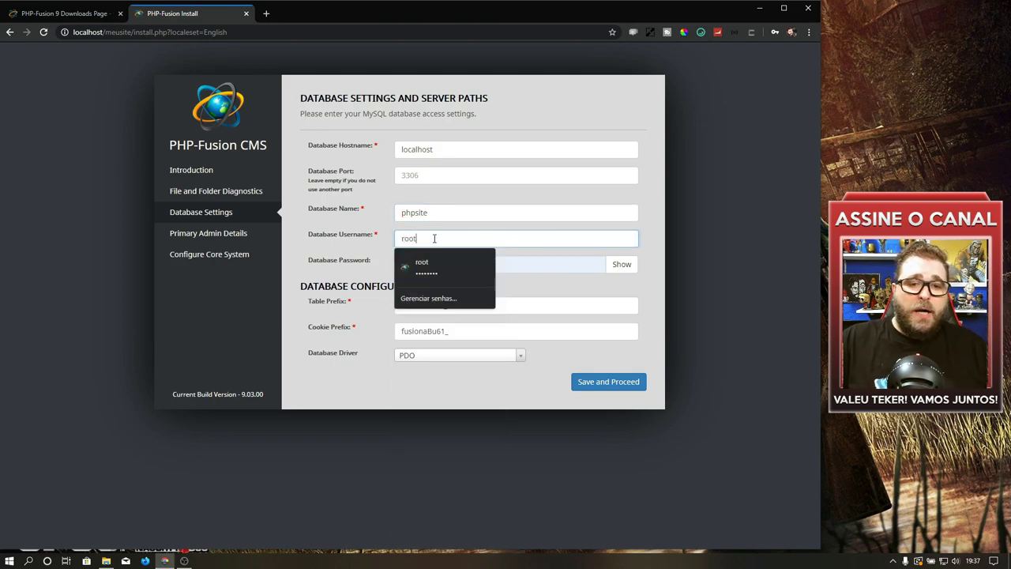
double_click(454, 270)
key("BackSpace")
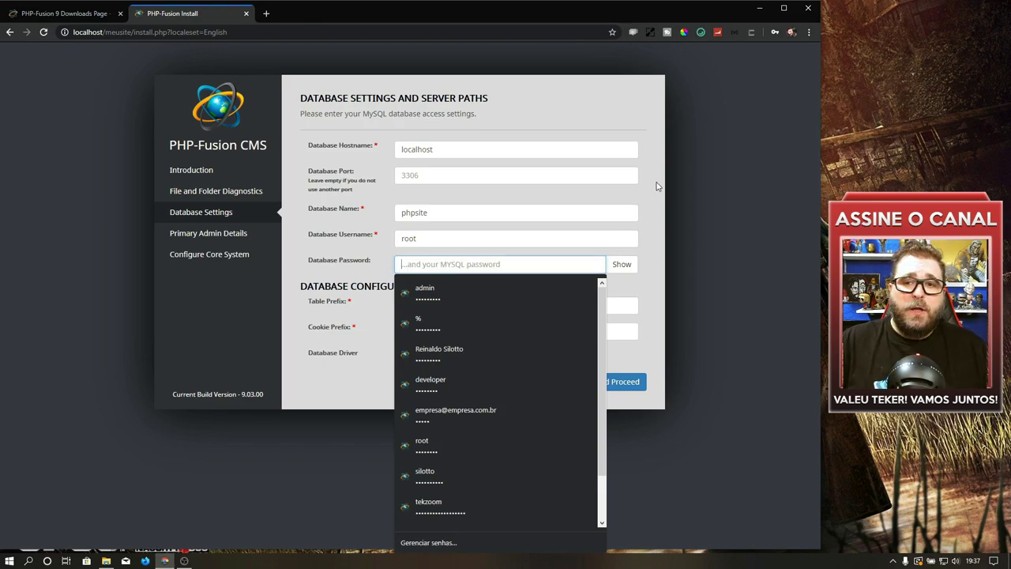
left_click(658, 185)
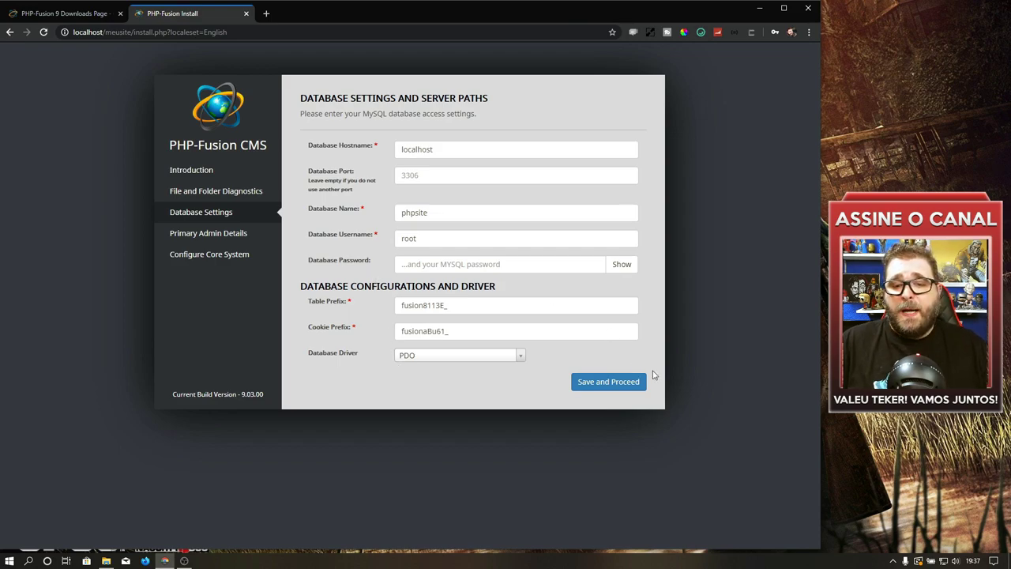
Step: Move to site details and enter site name TekZoom, the website e-mail and the owner's name
left_click(633, 387)
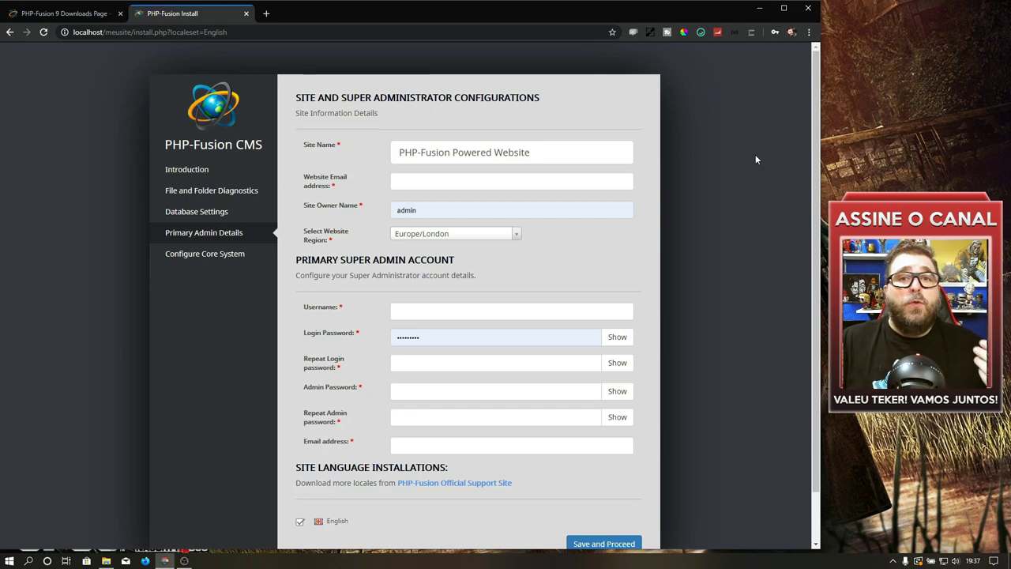
left_click(551, 154)
key("ctrl+a")
type("TekZoom")
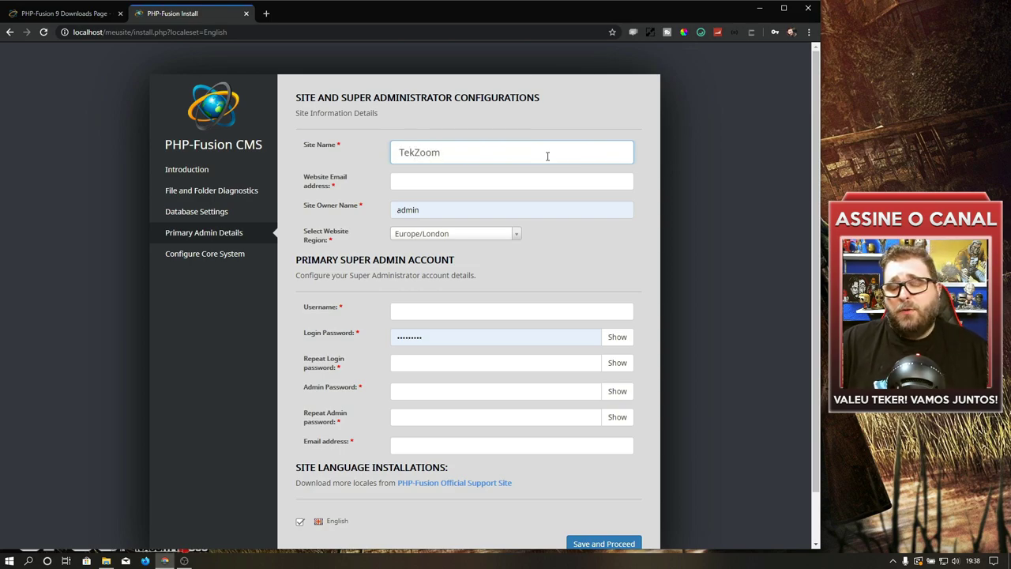
left_click(478, 176)
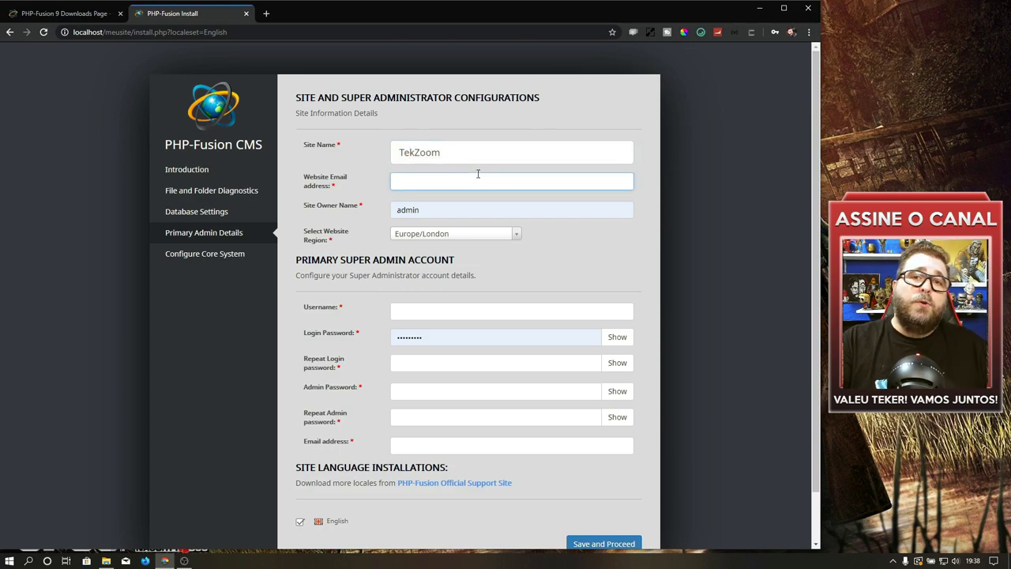
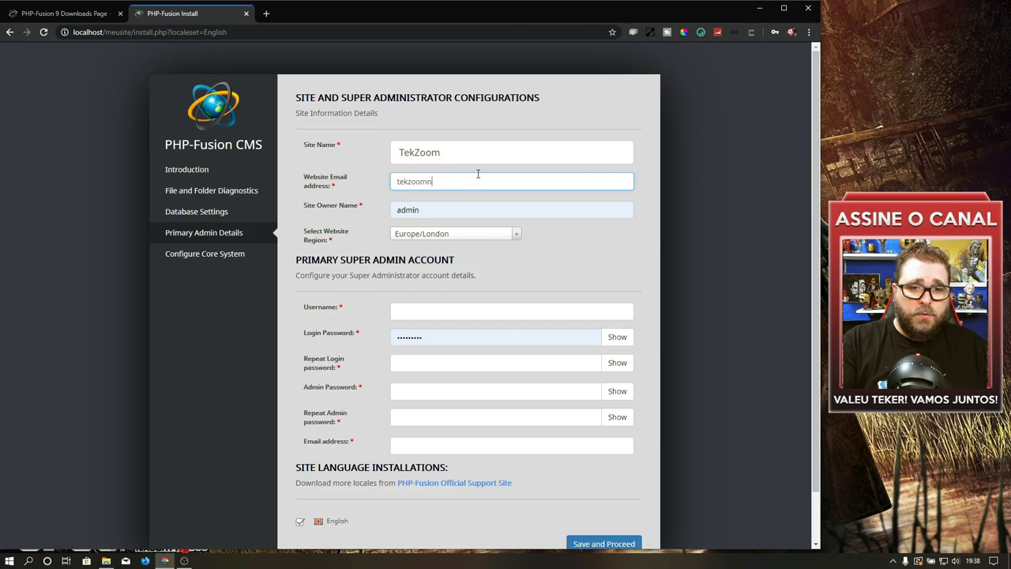
left_click(466, 207)
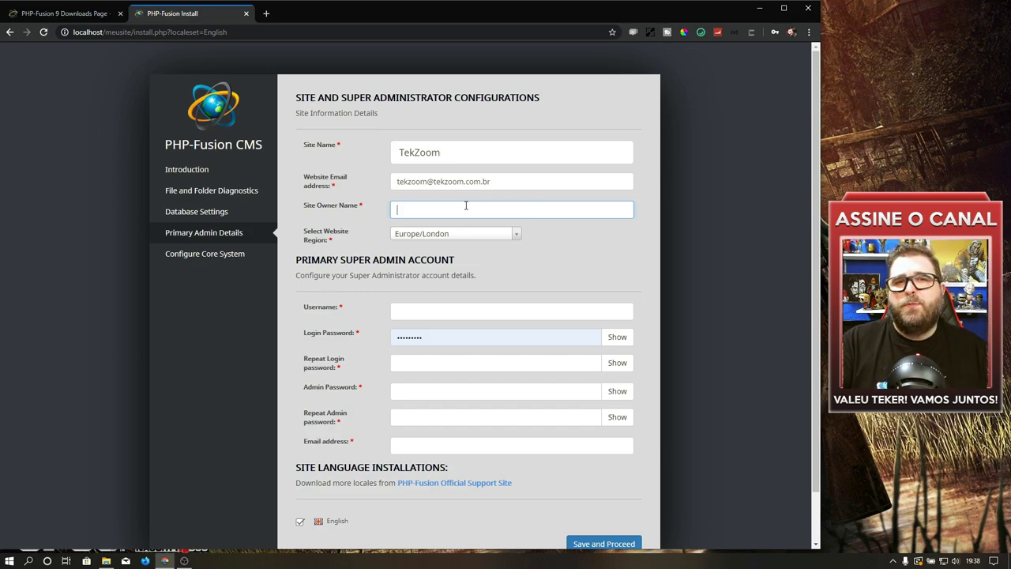
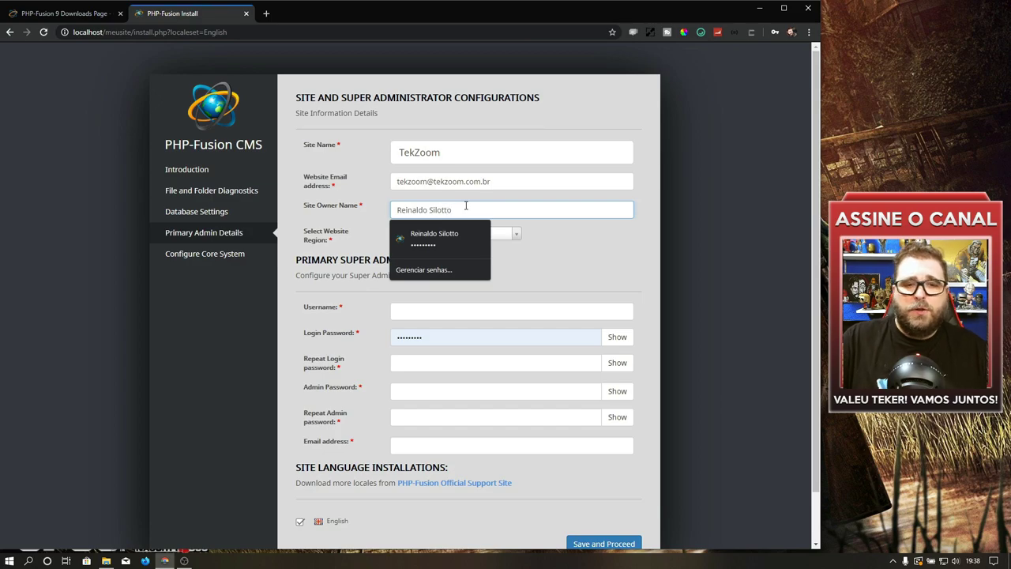
Step: Choose America/Buenos_Aires as the website region
left_click(455, 235)
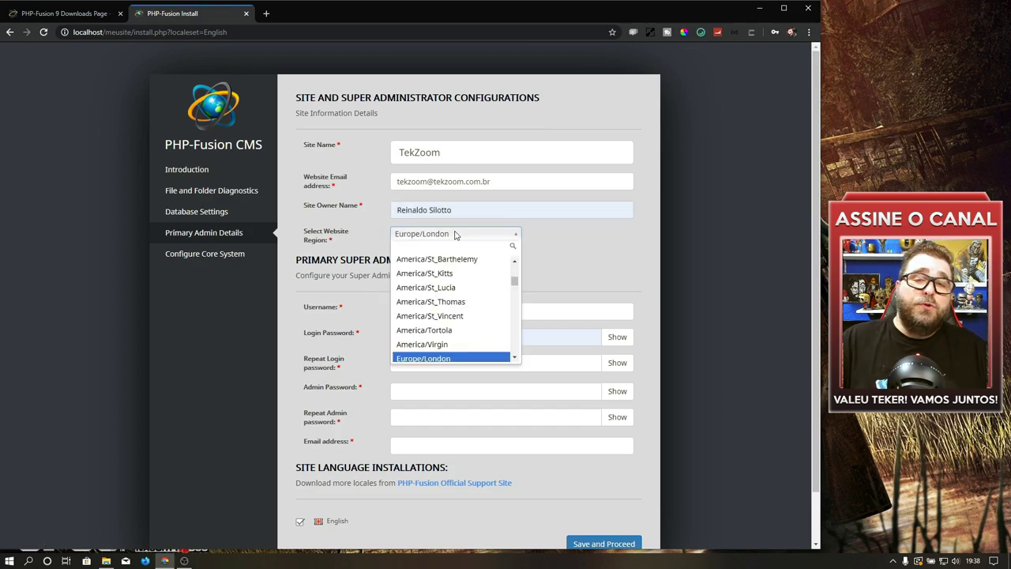
scroll(454, 293, "down", 5)
scroll(457, 300, "down", 3)
scroll(466, 308, "down", 6)
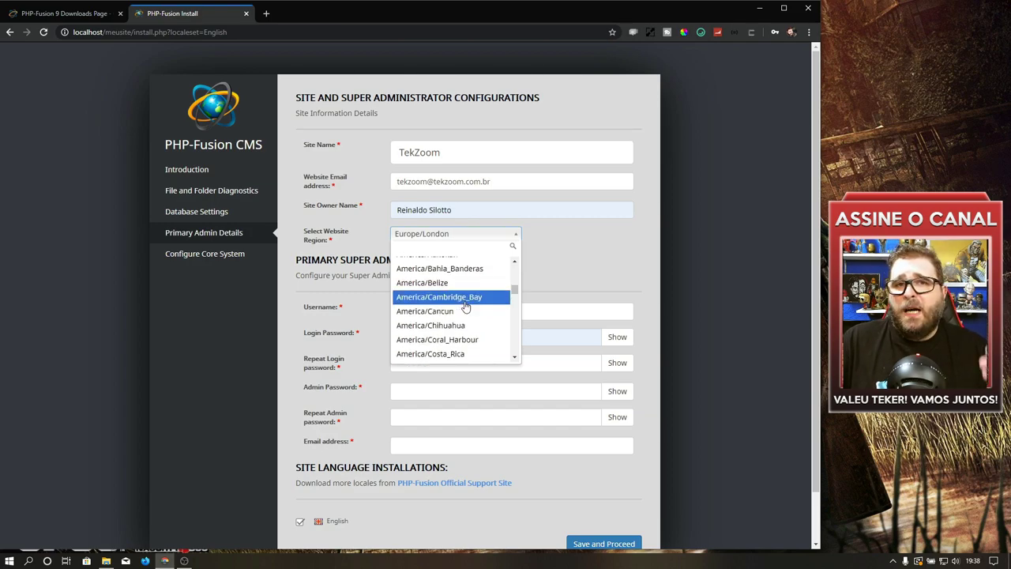
scroll(464, 304, "down", 2)
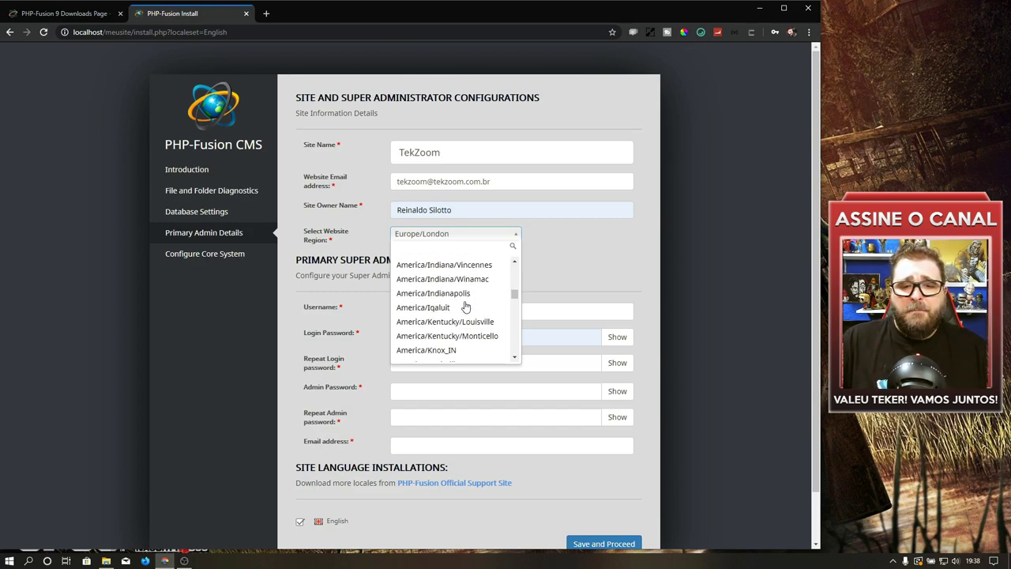
left_click(463, 301)
scroll(751, 249, "down", 1)
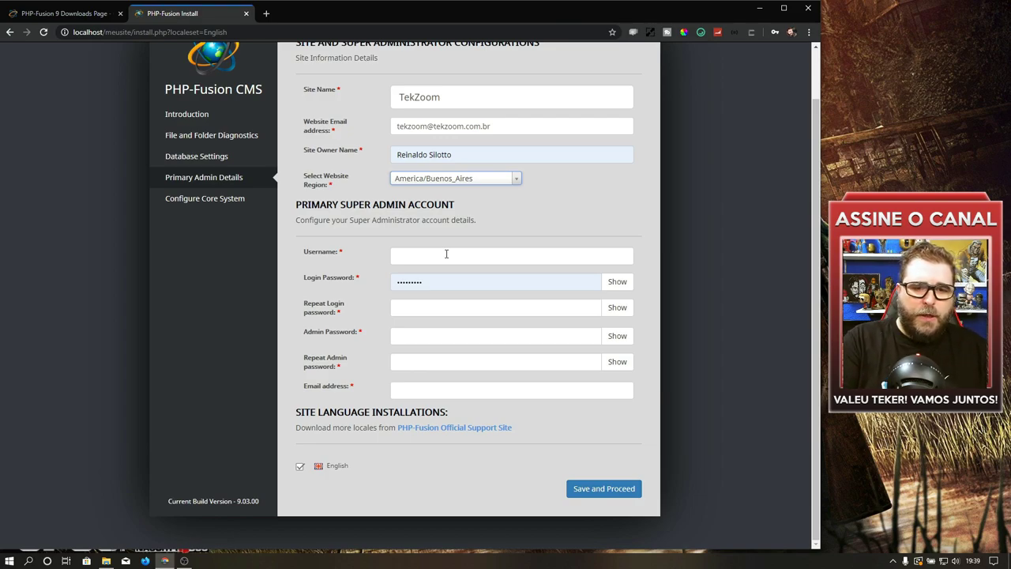
Step: Set the super admin username to admin and enter the login password twice
left_click(447, 254)
type("admin")
key("Tab")
type("*********")
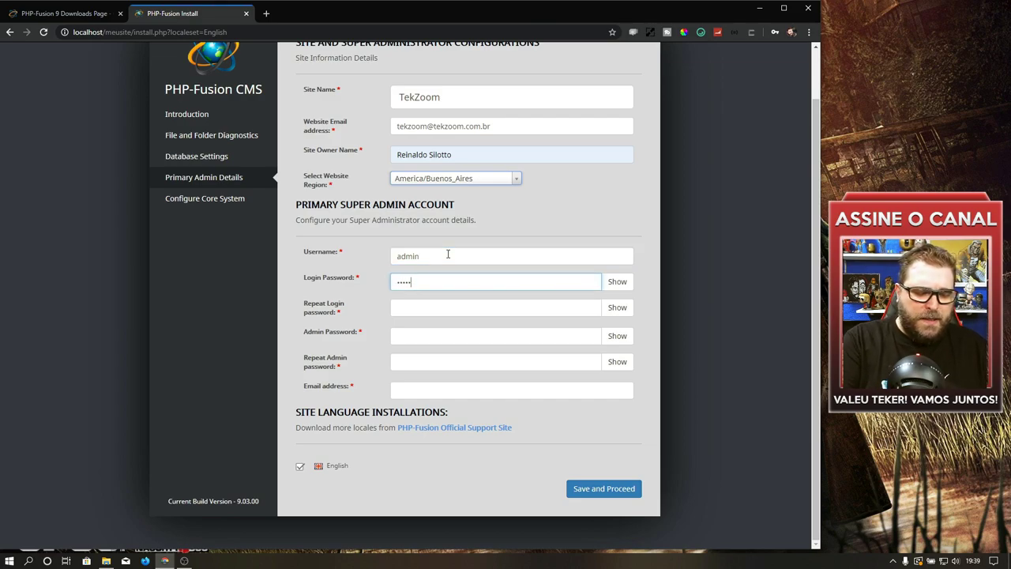
key("Tab")
key("ctrl+v")
left_click(434, 334)
left_click(687, 328)
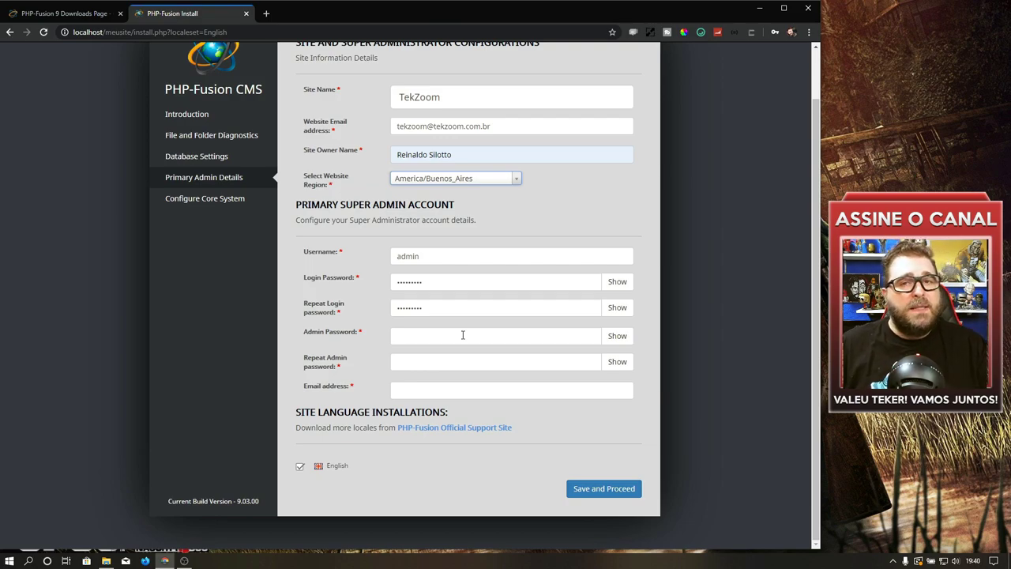
Step: Fill in the admin e-mail address and save the admin details
left_click(433, 390)
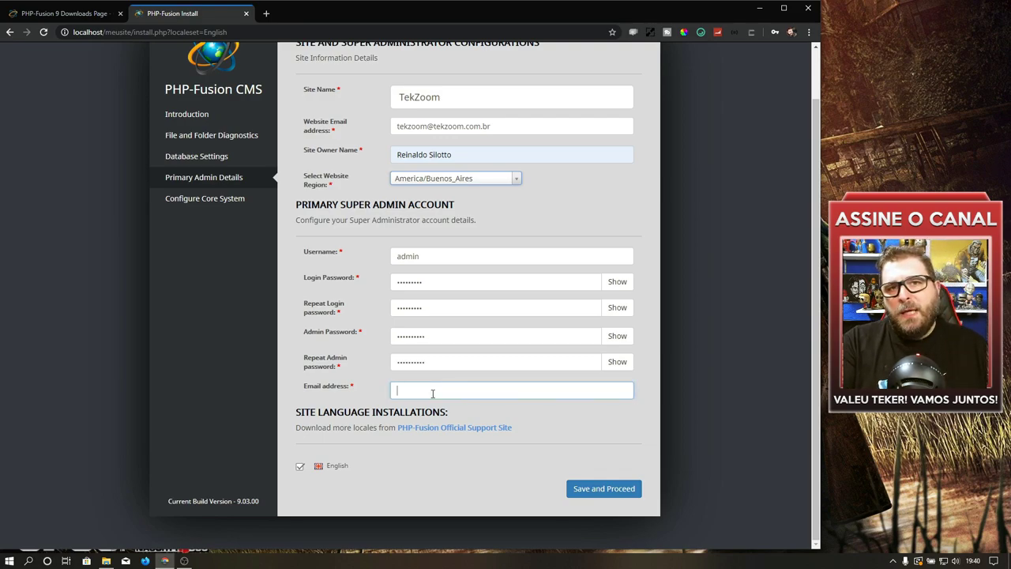
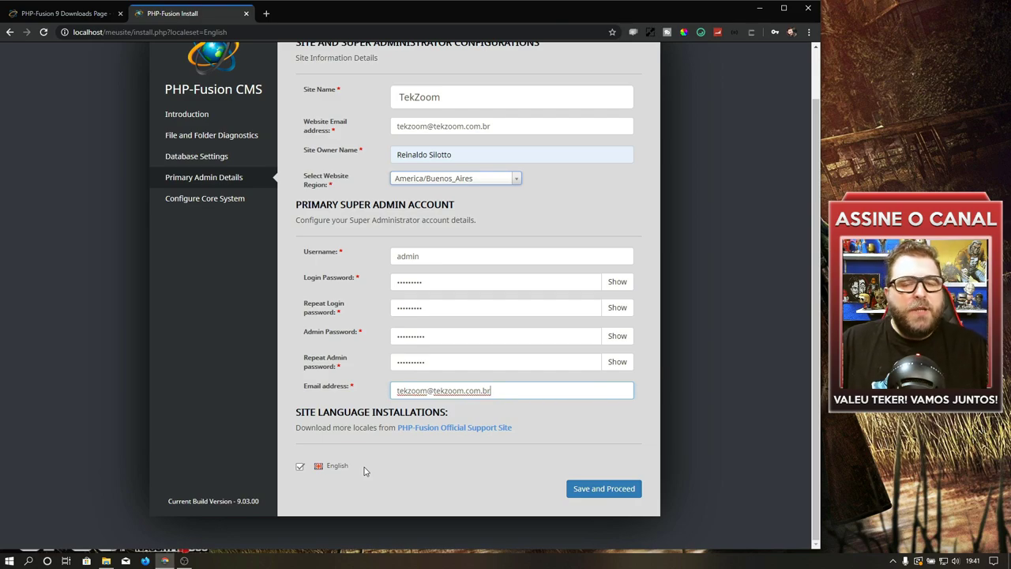
left_click(606, 489)
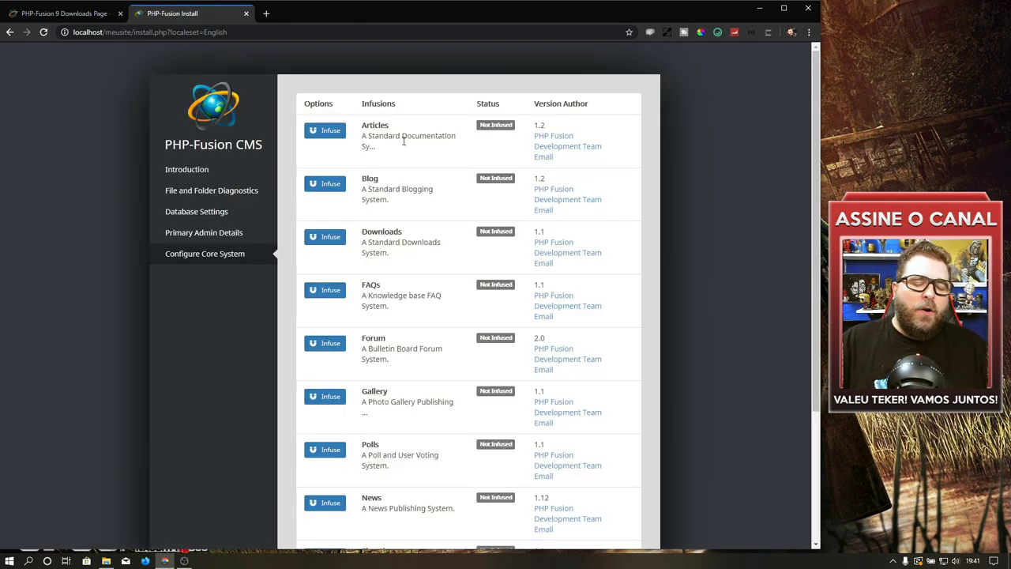
Step: Infuse the Articles, Blog, Downloads and FAQs infusions
scroll(405, 138, "down", 3)
scroll(404, 149, "up", 2)
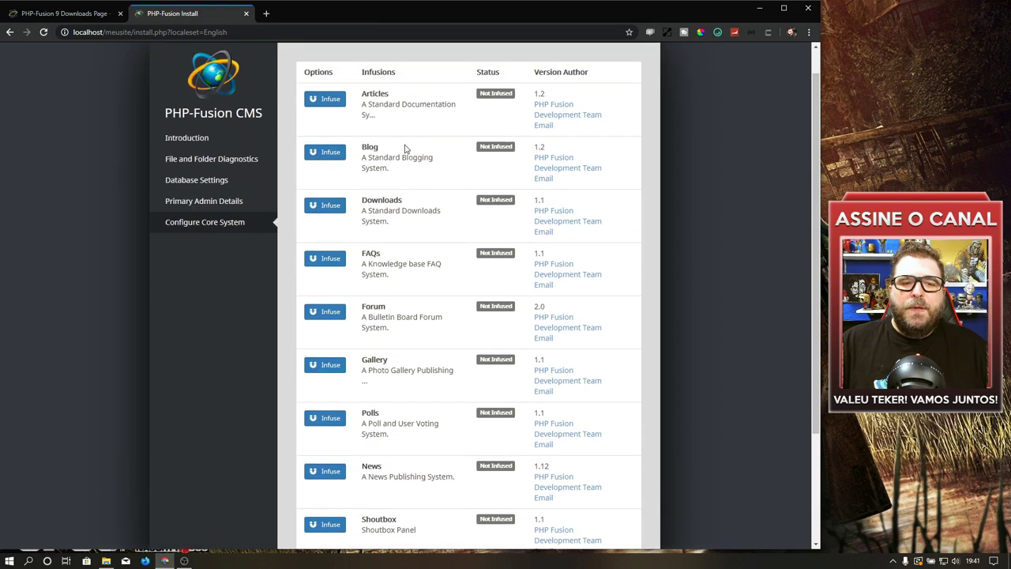
scroll(404, 149, "up", 1)
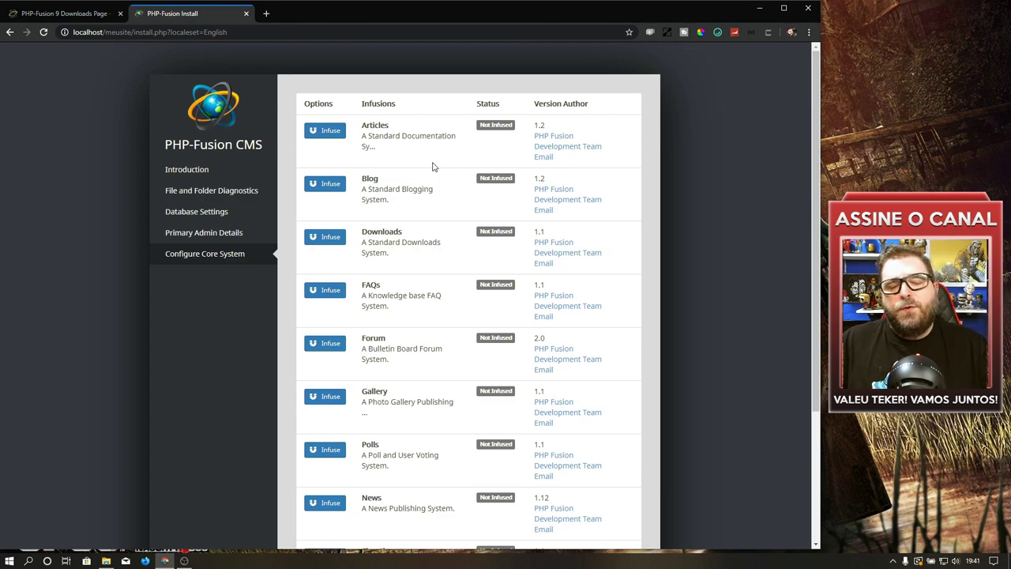
left_click(330, 132)
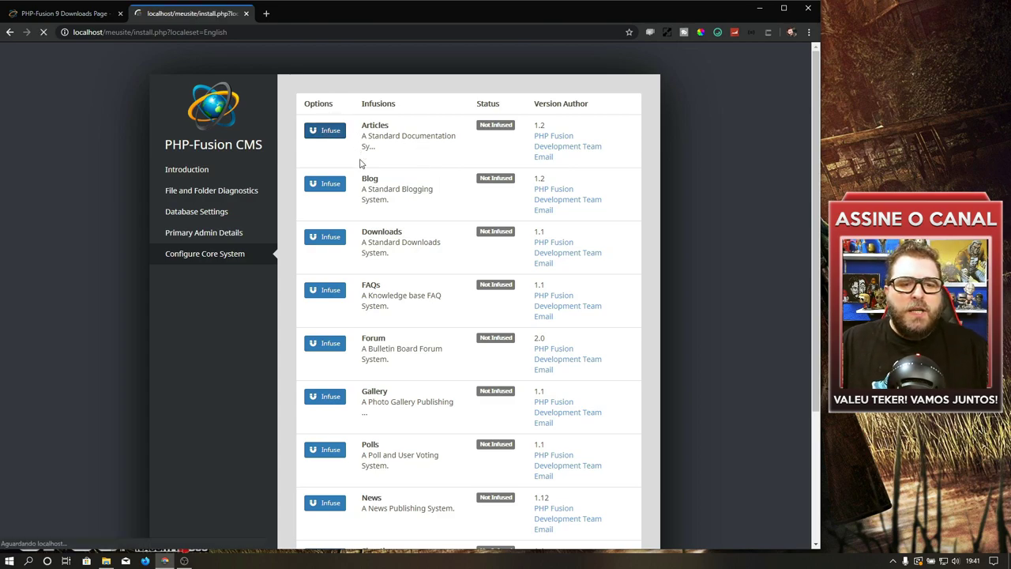
left_click(325, 221)
left_click(319, 281)
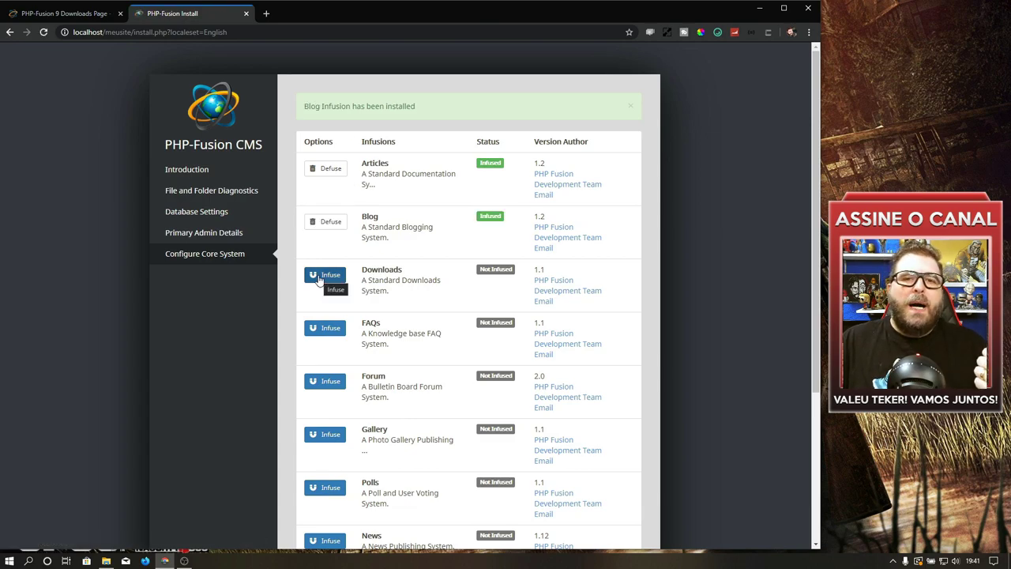
left_click(335, 332)
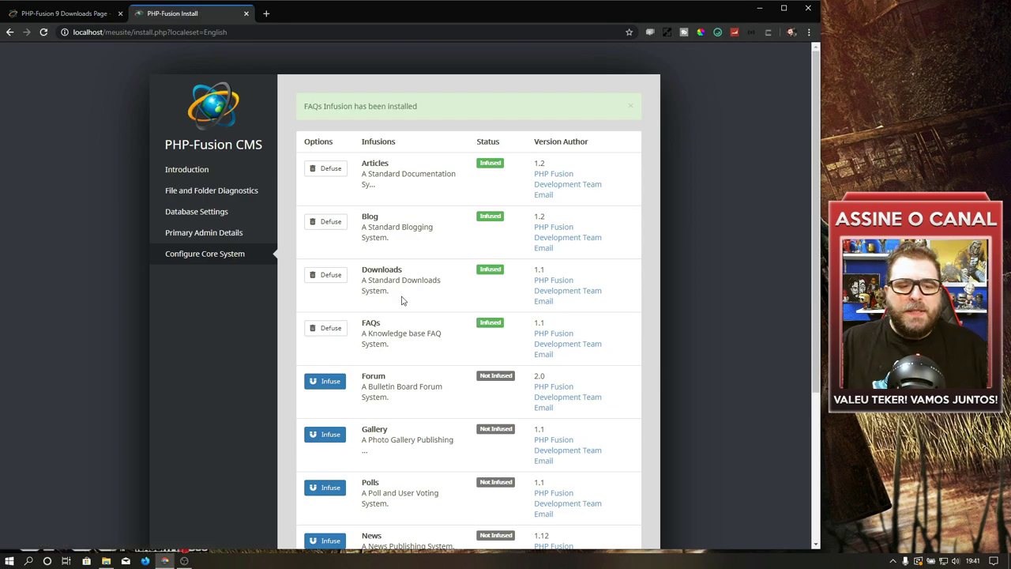
Step: Infuse Forum, Gallery, Polls and News, leaving Shoutbox and Web Links uninfused
scroll(402, 298, "down", 1)
left_click(318, 274)
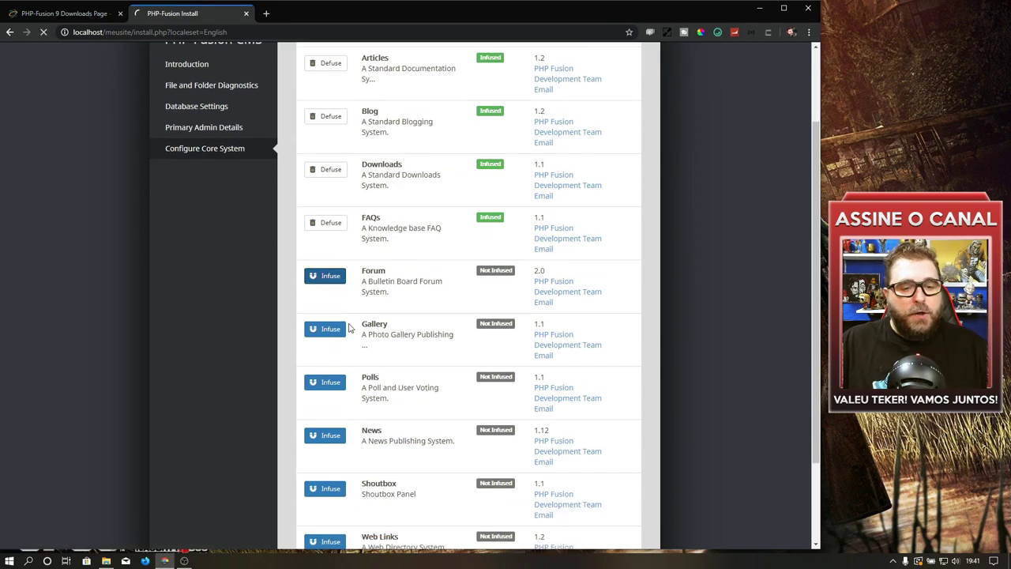
left_click(324, 436)
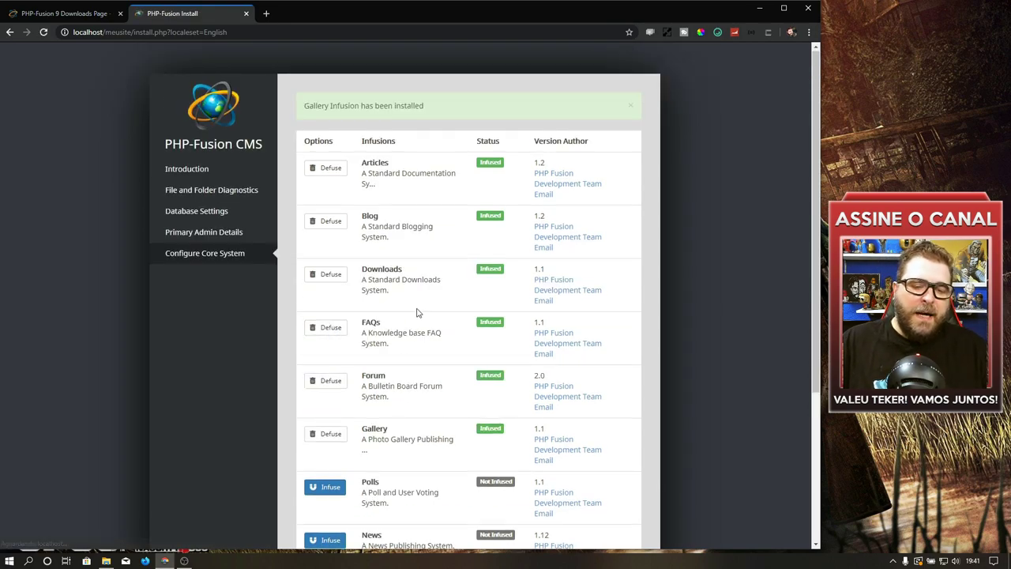
scroll(417, 312, "down", 2)
left_click(324, 269)
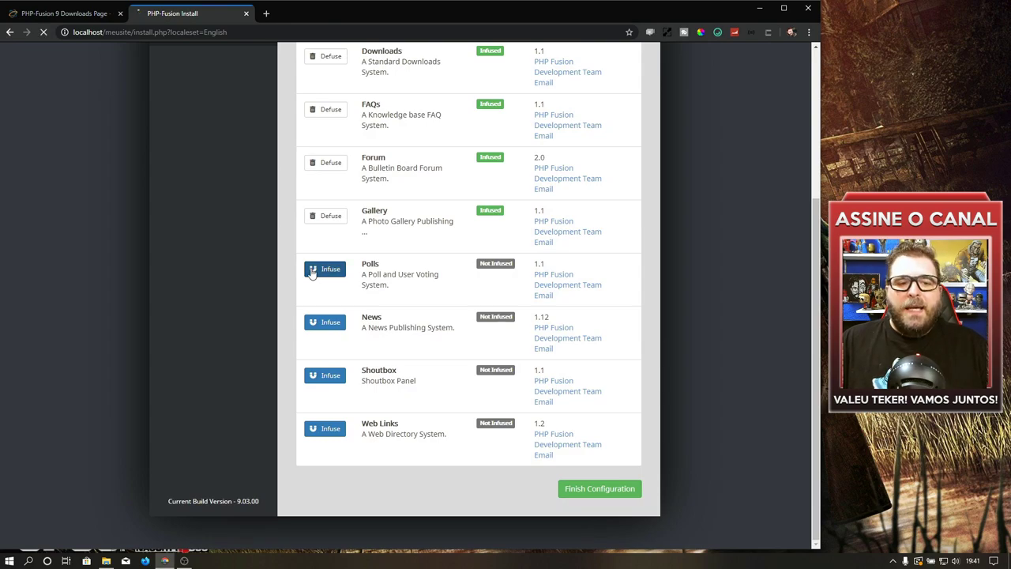
scroll(382, 287, "down", 3)
left_click(324, 322)
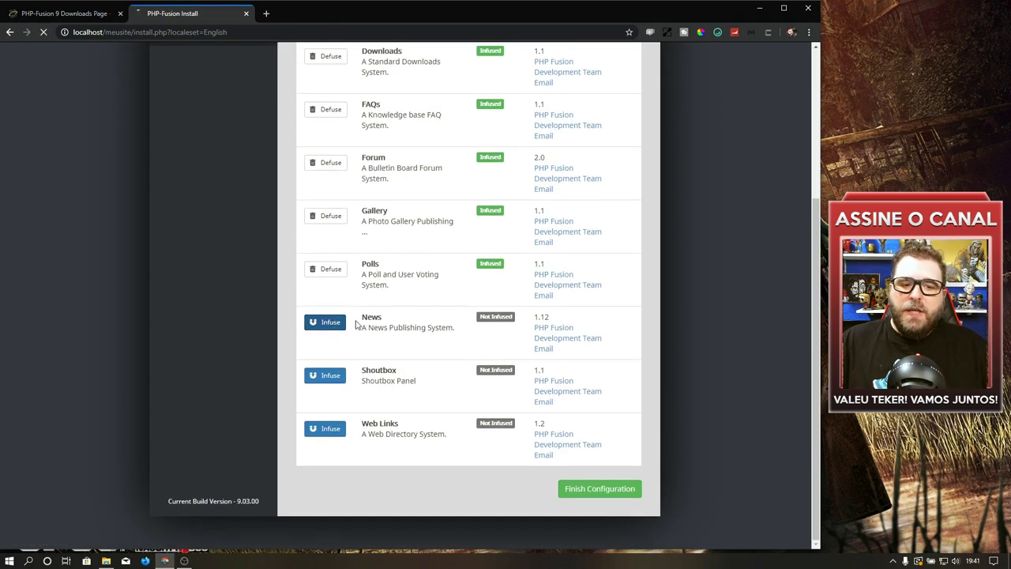
scroll(415, 261, "down", 3)
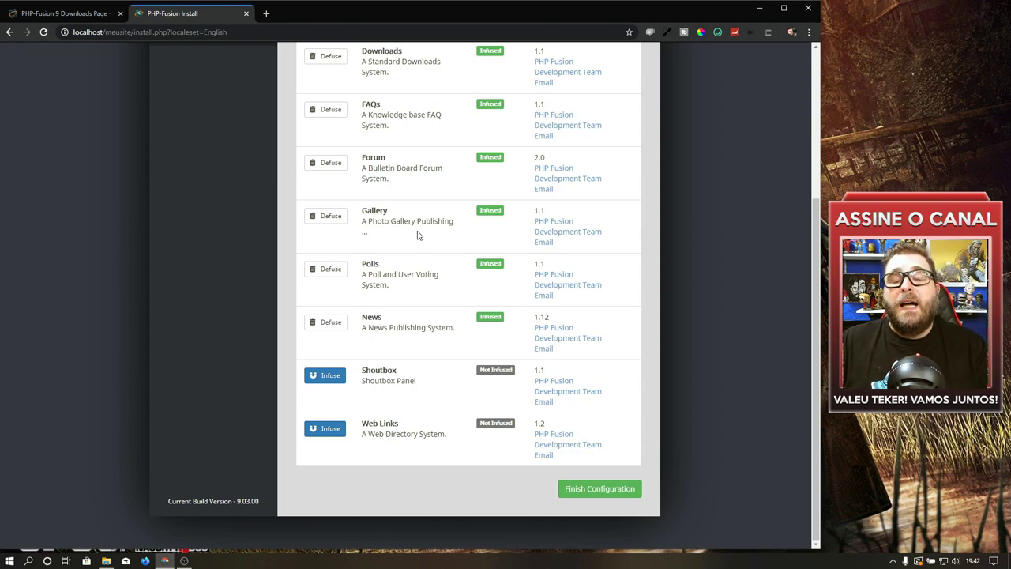
scroll(395, 268, "up", 3)
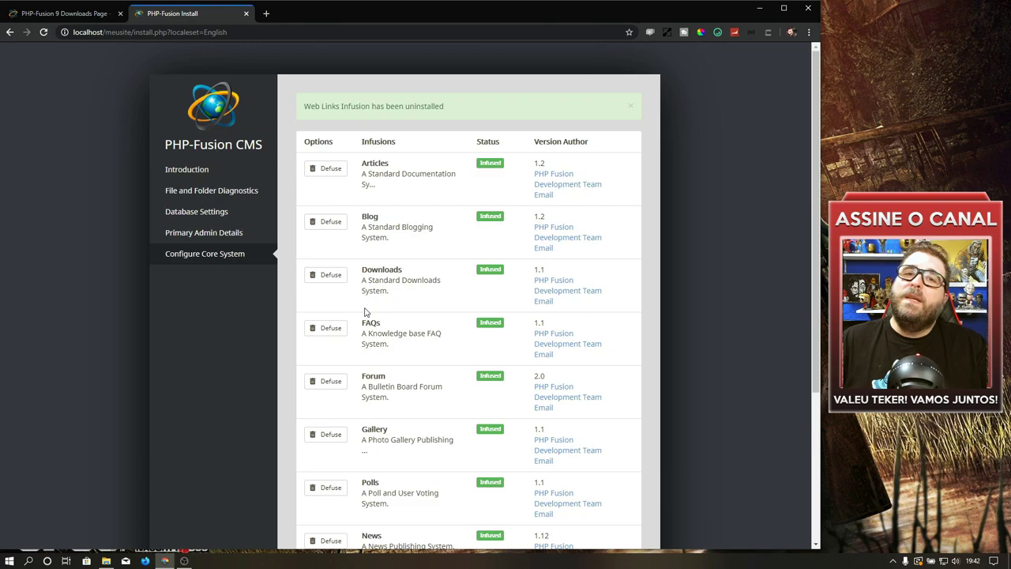
scroll(496, 320, "down", 3)
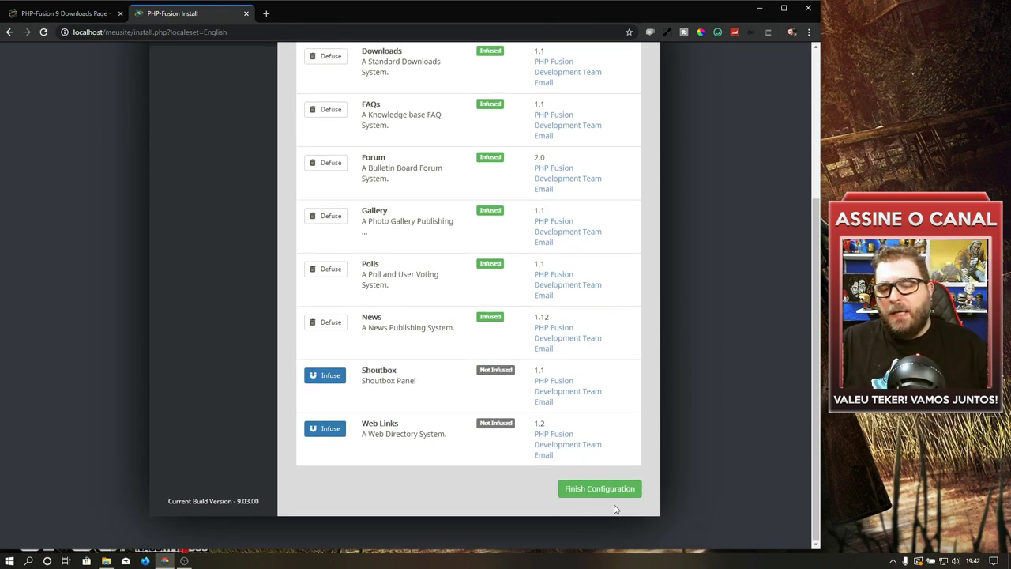
Step: Finish the PHP-Fusion configuration and sign in to the TekZoom home page as admin
left_click(594, 491)
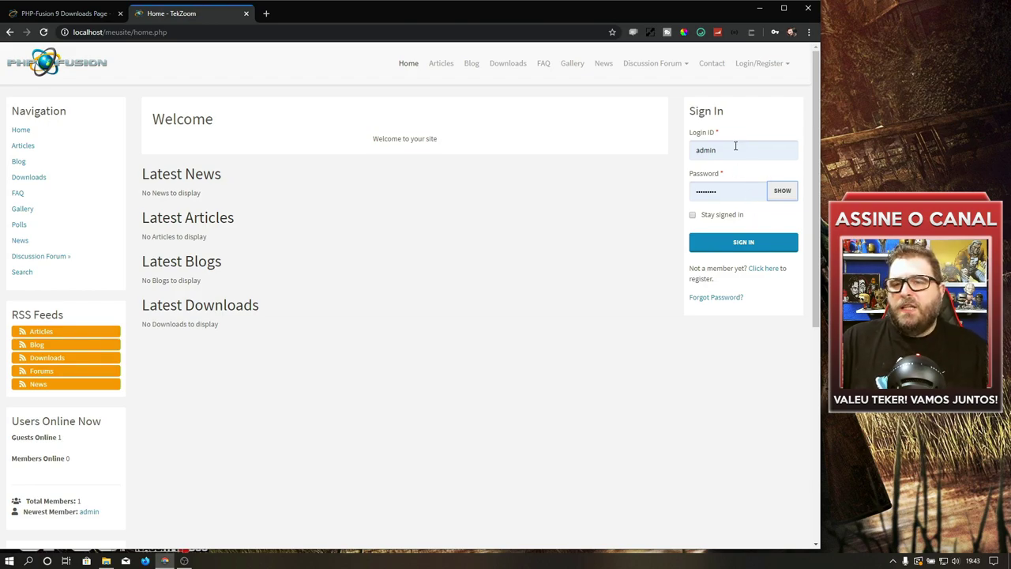
left_click(744, 244)
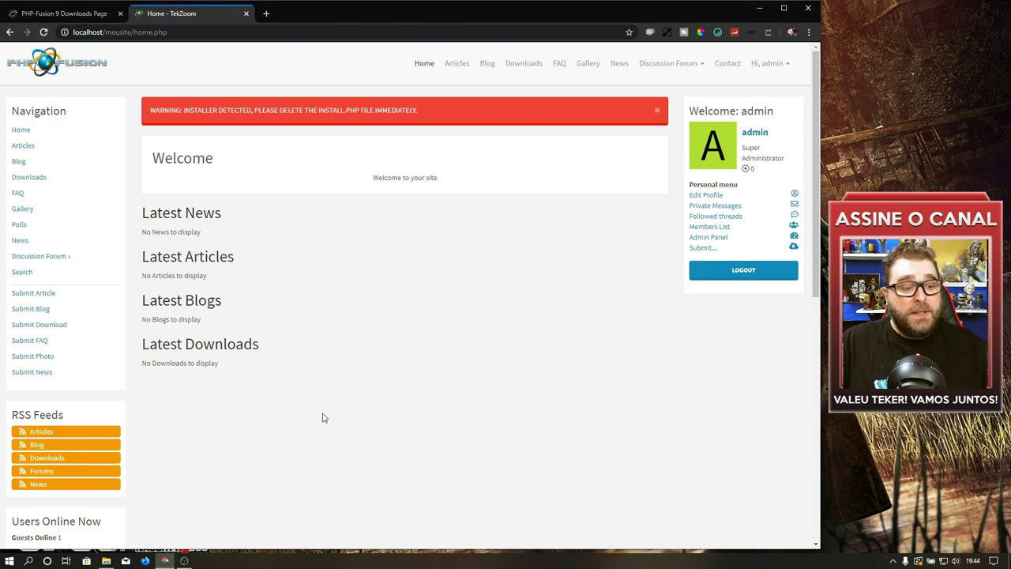
Step: Permanently delete install.php from the meusite folder, then reload the TekZoom home page
left_click(106, 560)
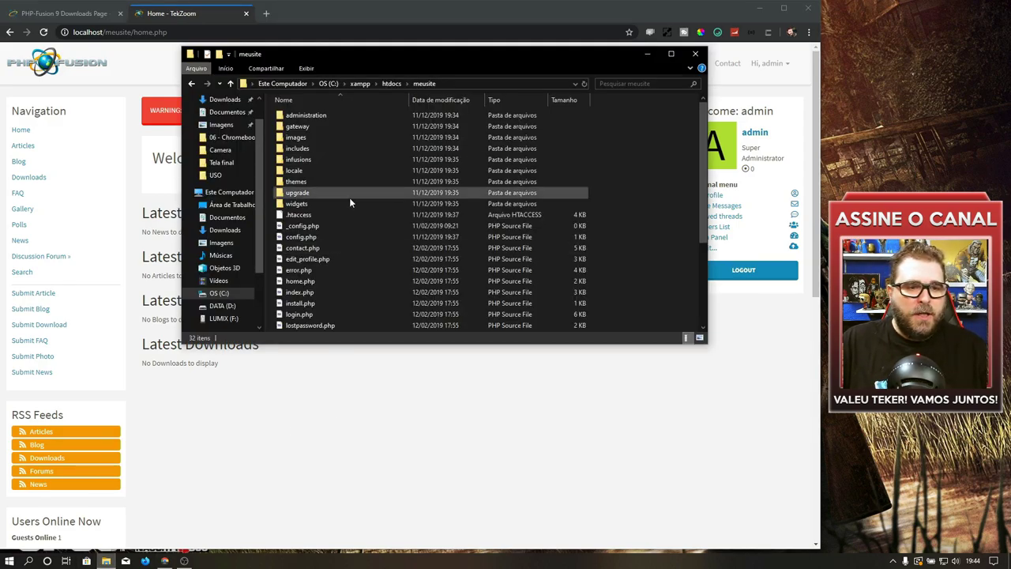
key("i")
key("i")
key("i")
key("i")
key("i")
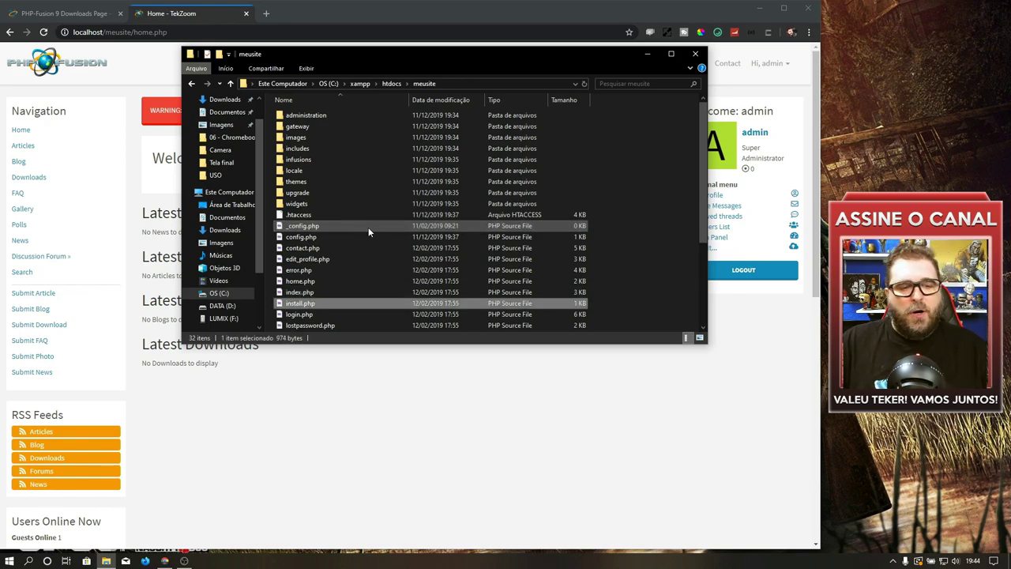
key("shift+Delete")
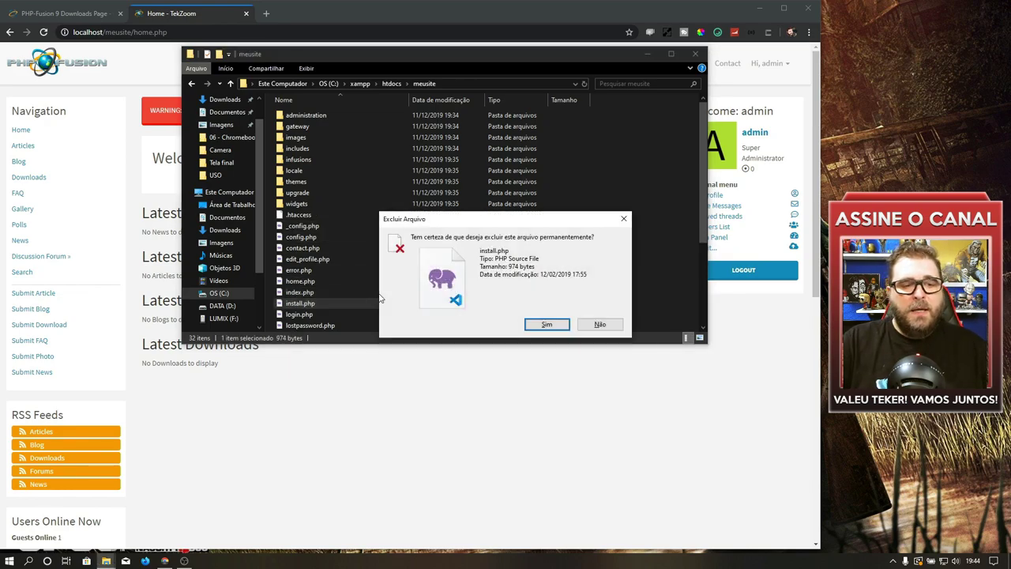
key("Return")
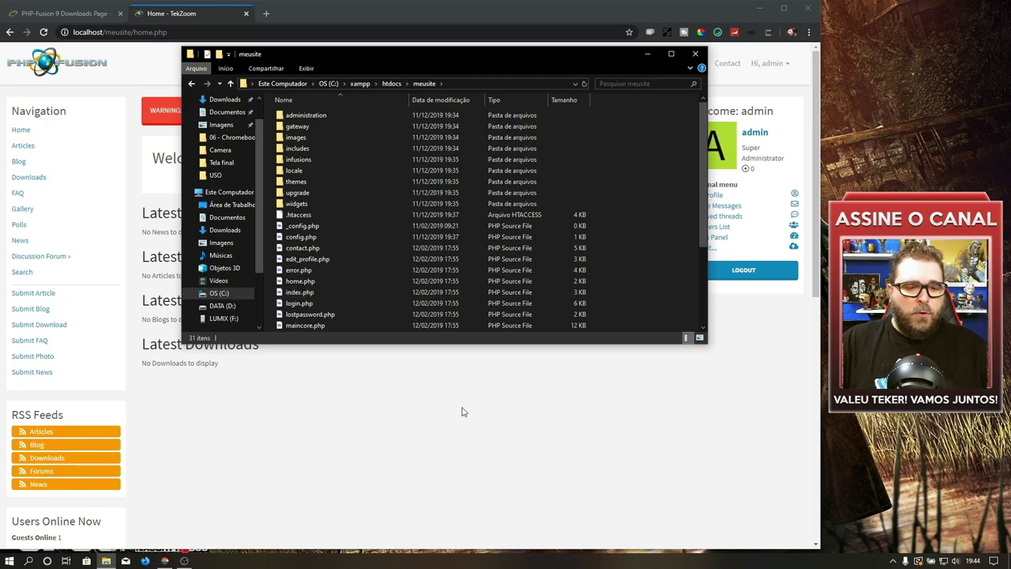
key("alt+F4")
key("F5")
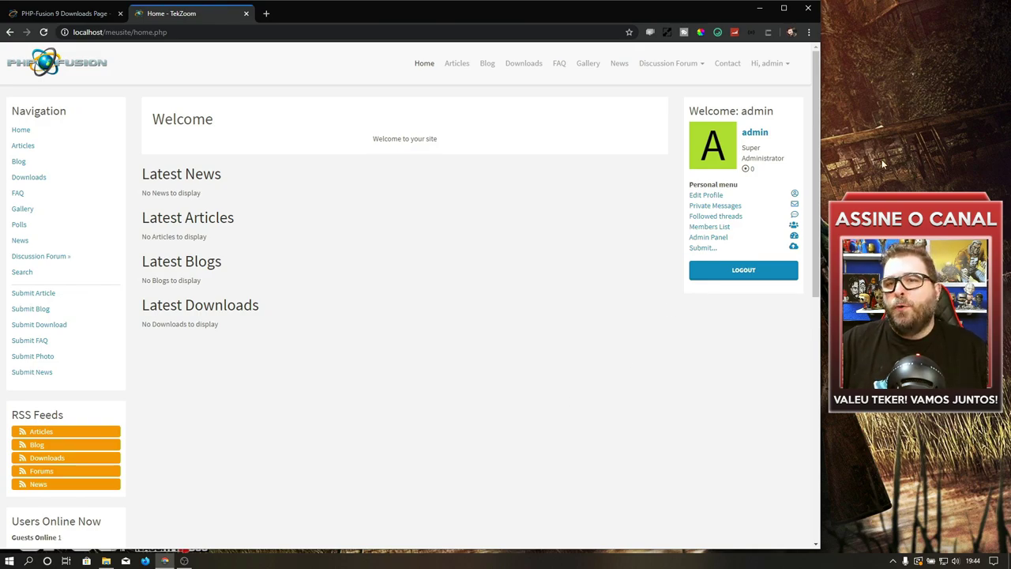
Step: Log into the TekZoom administration panel from the admin account menu
left_click(778, 69)
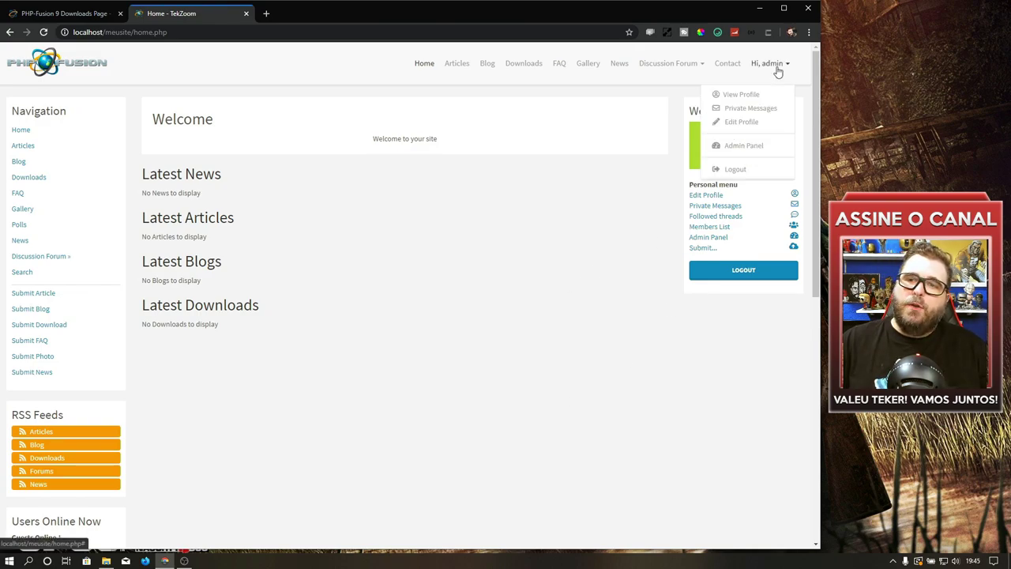
left_click(743, 147)
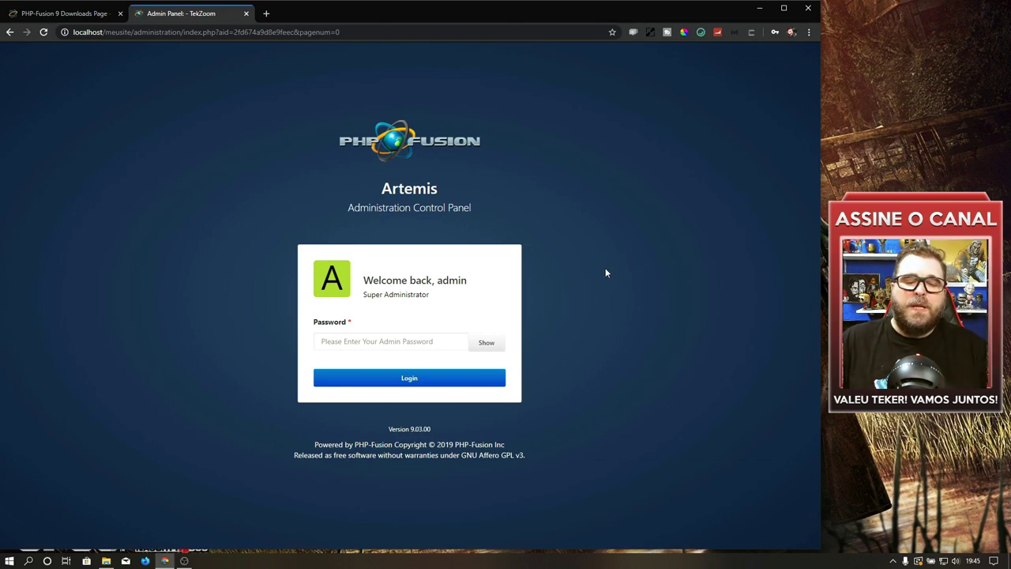
left_click(474, 377)
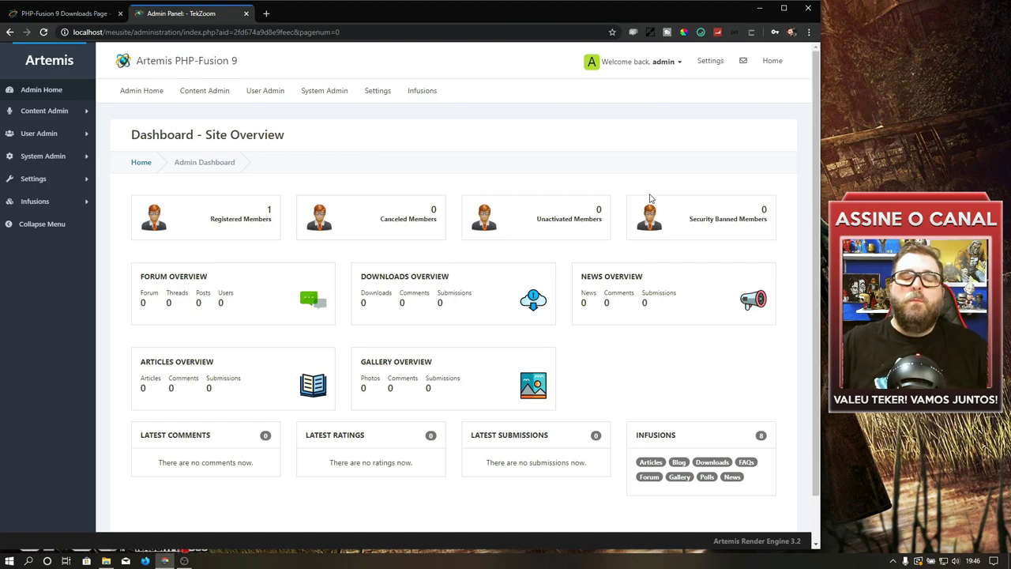
Step: Browse the admin sections to Language Settings, then return to the PHP-Fusion 9 downloads tab
left_click(70, 114)
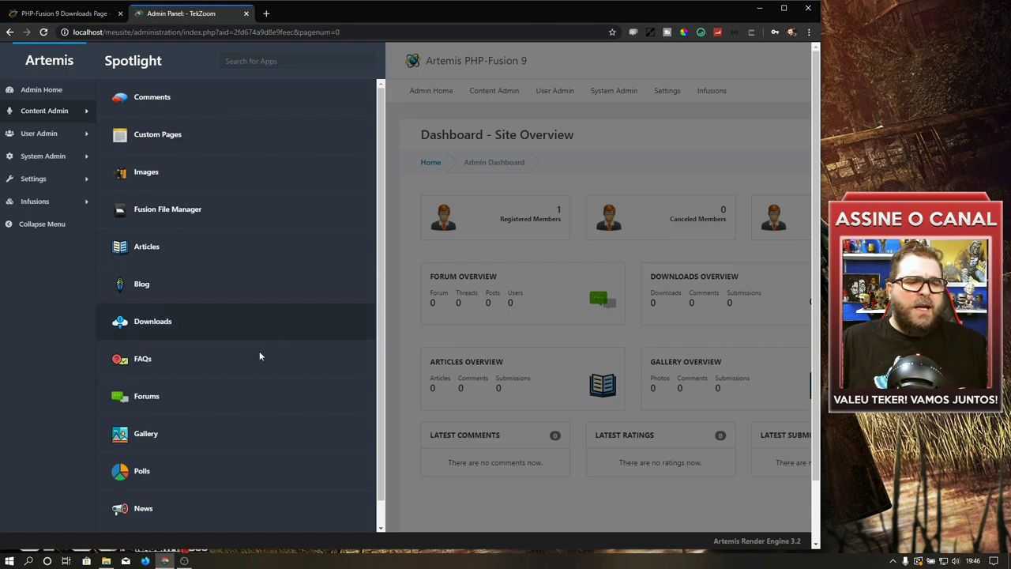
left_click(153, 323)
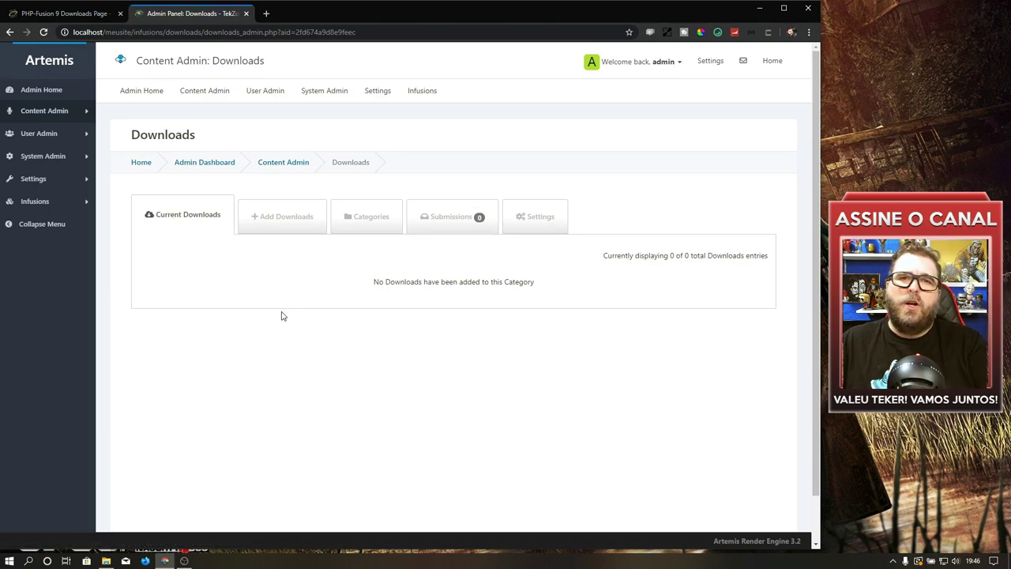
left_click(74, 139)
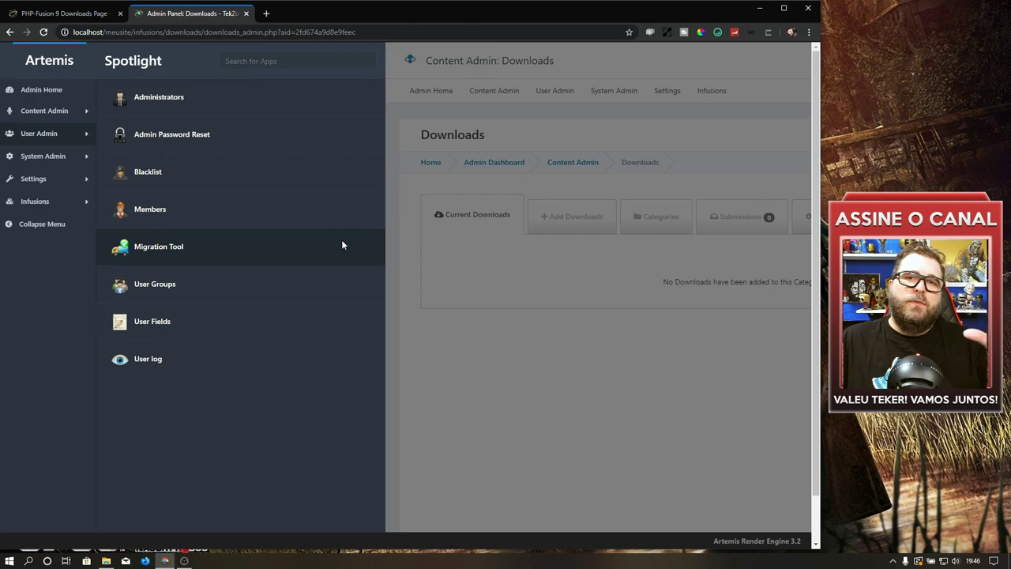
left_click(44, 158)
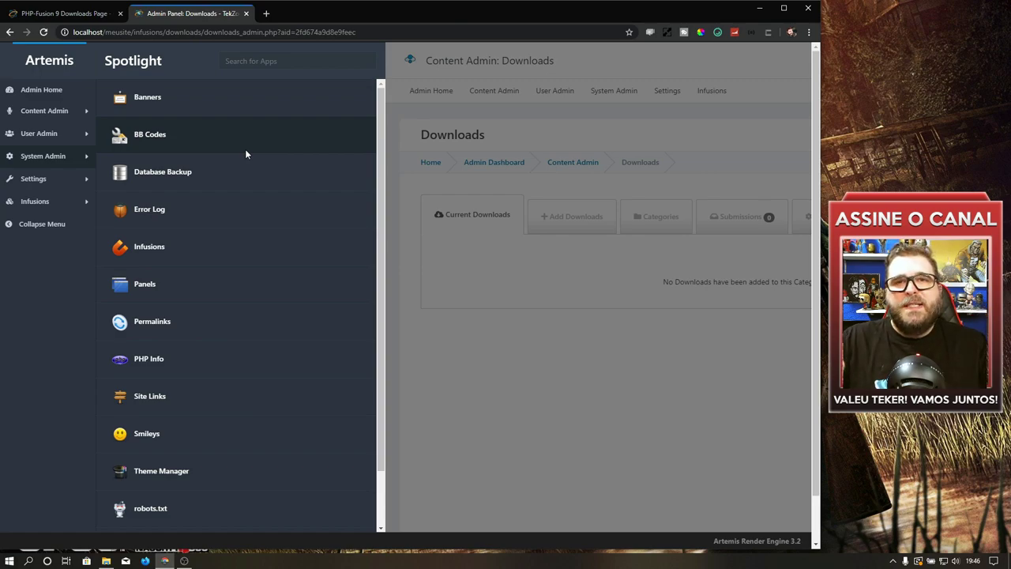
left_click(57, 181)
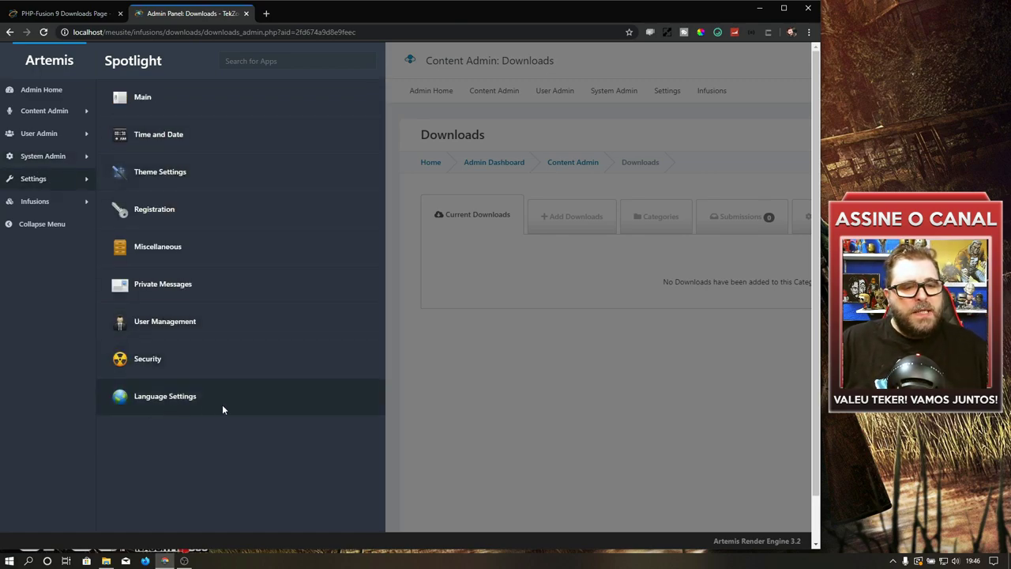
left_click(150, 398)
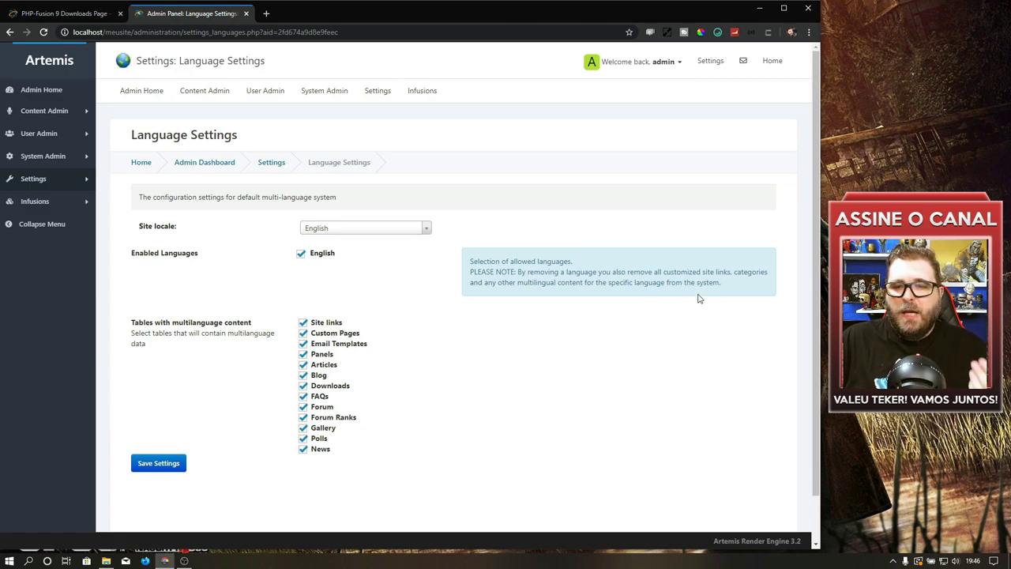
scroll(478, 246, "down", 1)
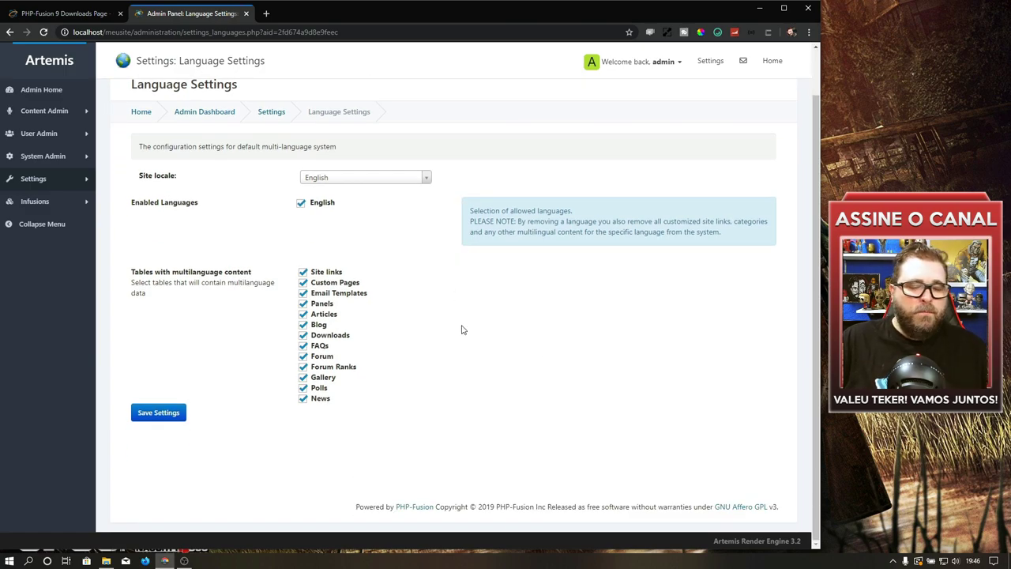
left_click(43, 14)
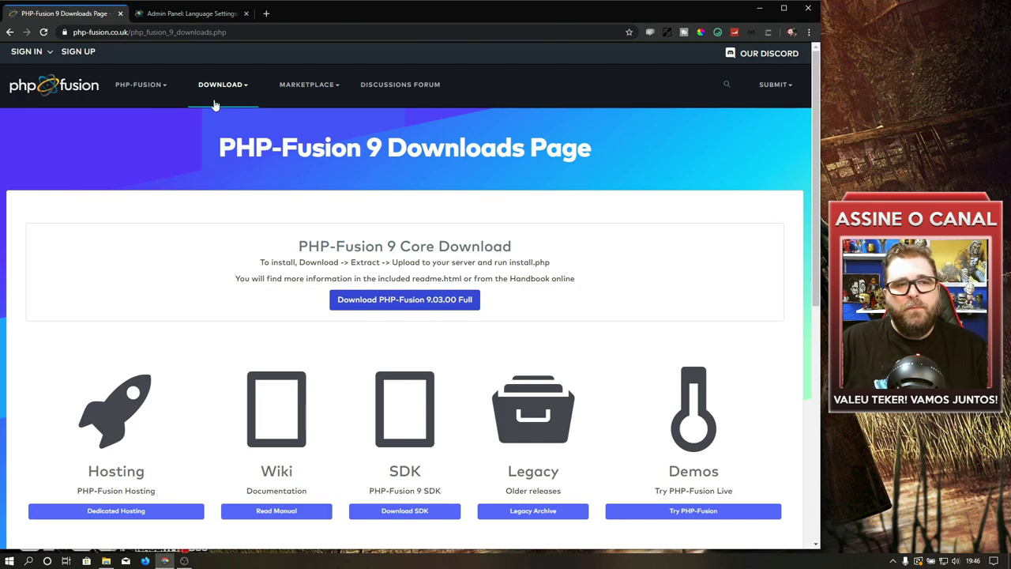
Step: Download the GitHub locales repository as locales-version-9.zip into htdocs
scroll(273, 168, "down", 4)
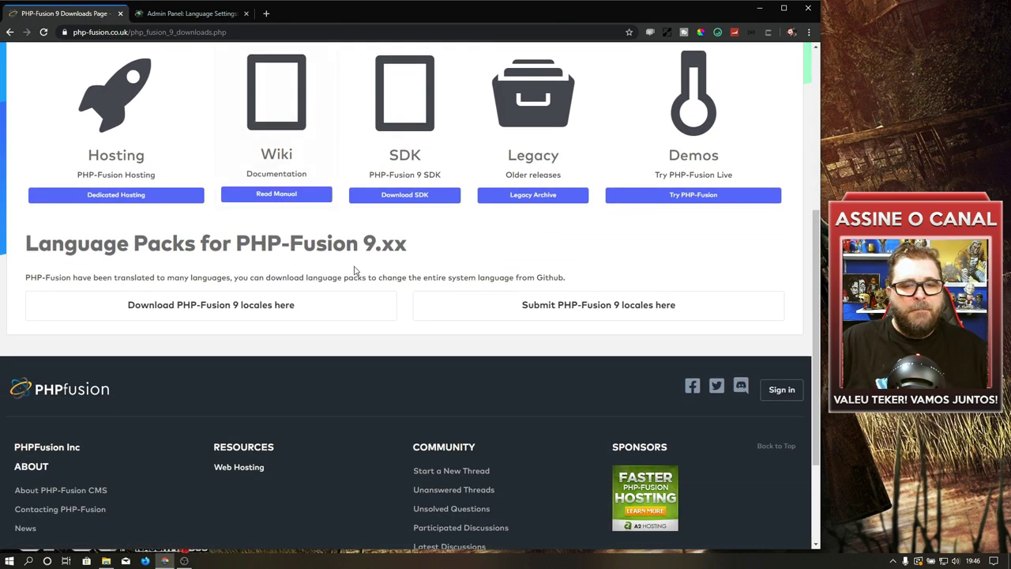
left_click(234, 299)
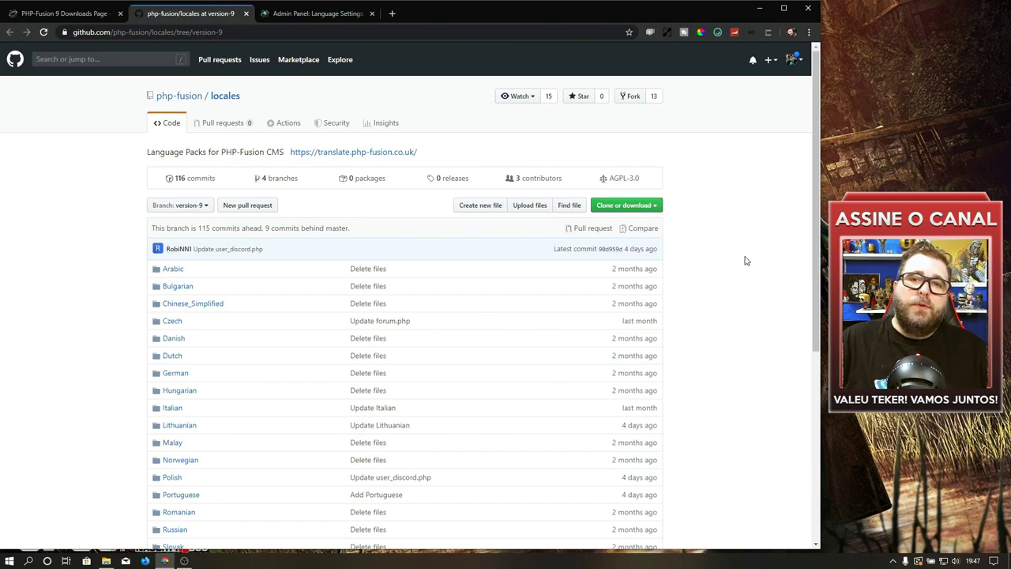
left_click(655, 206)
left_click(630, 291)
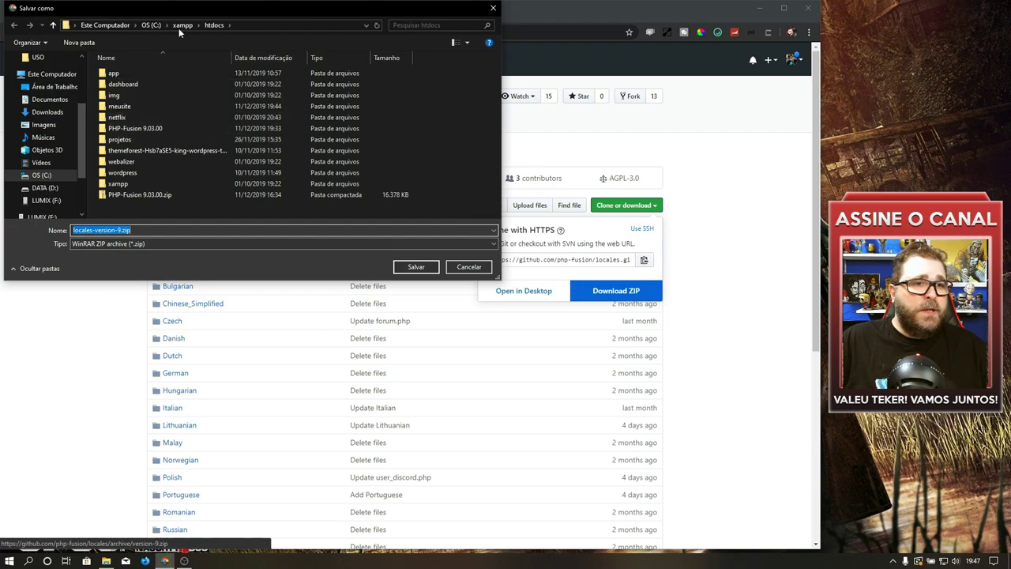
left_click(416, 267)
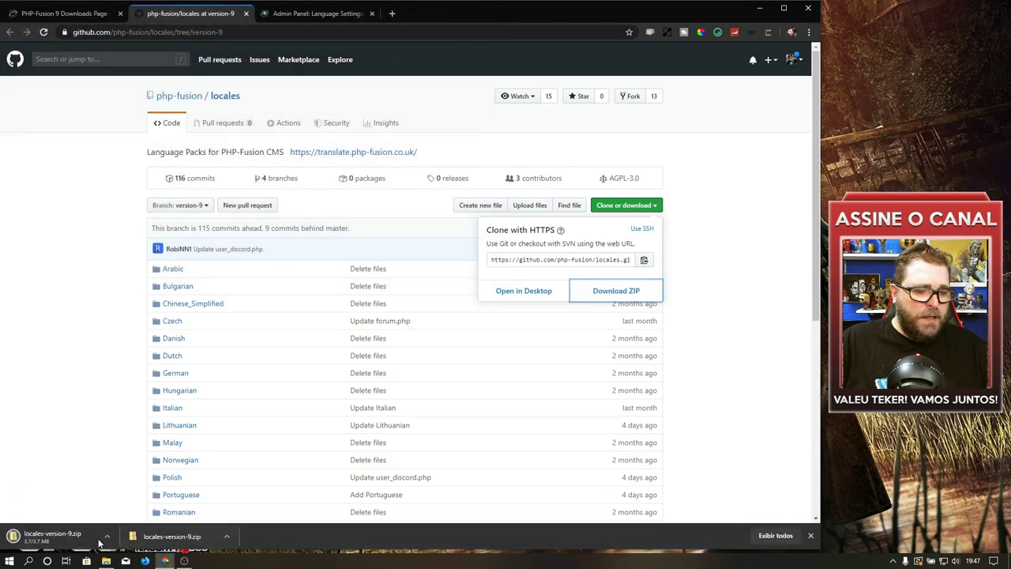
left_click(106, 561)
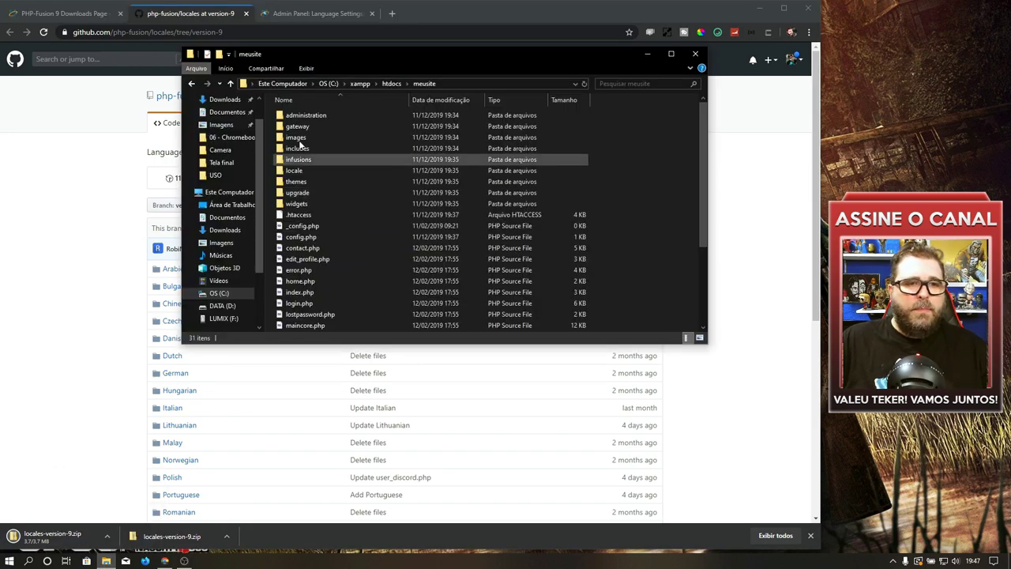
Step: Extract the Portuguese folder from locales-version-9.zip into htdocs
left_click(389, 84)
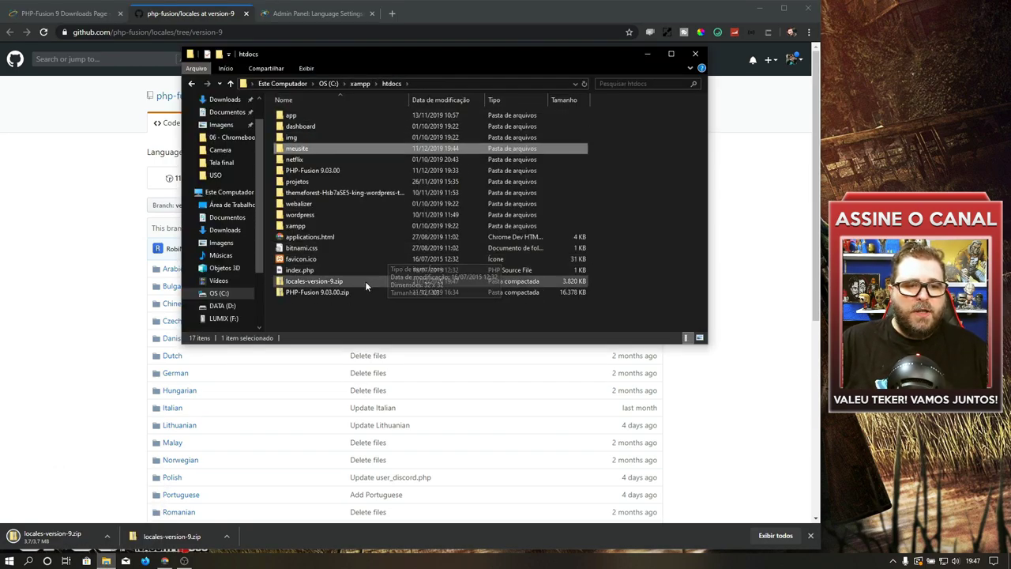
left_click(323, 282)
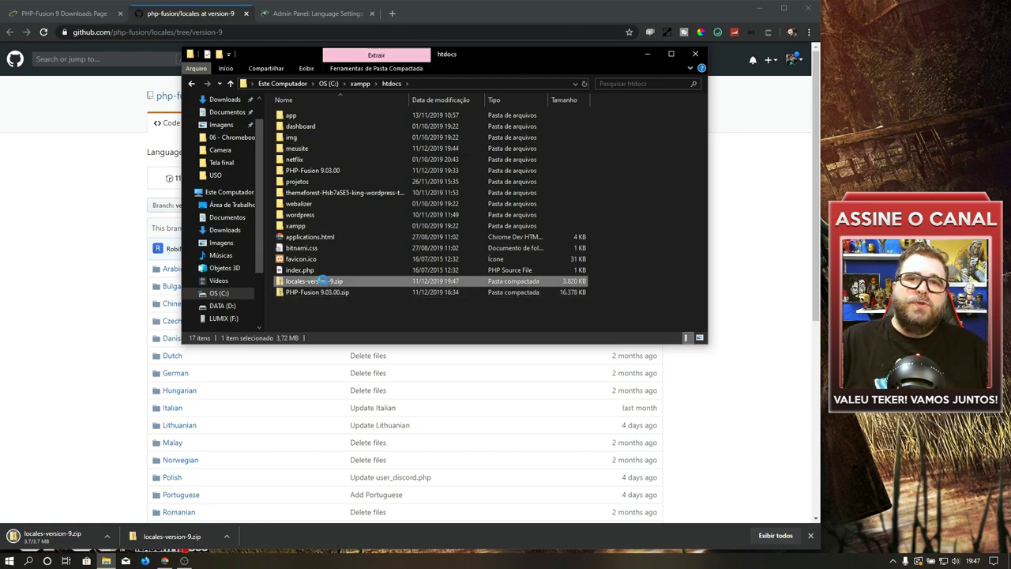
double_click(309, 118)
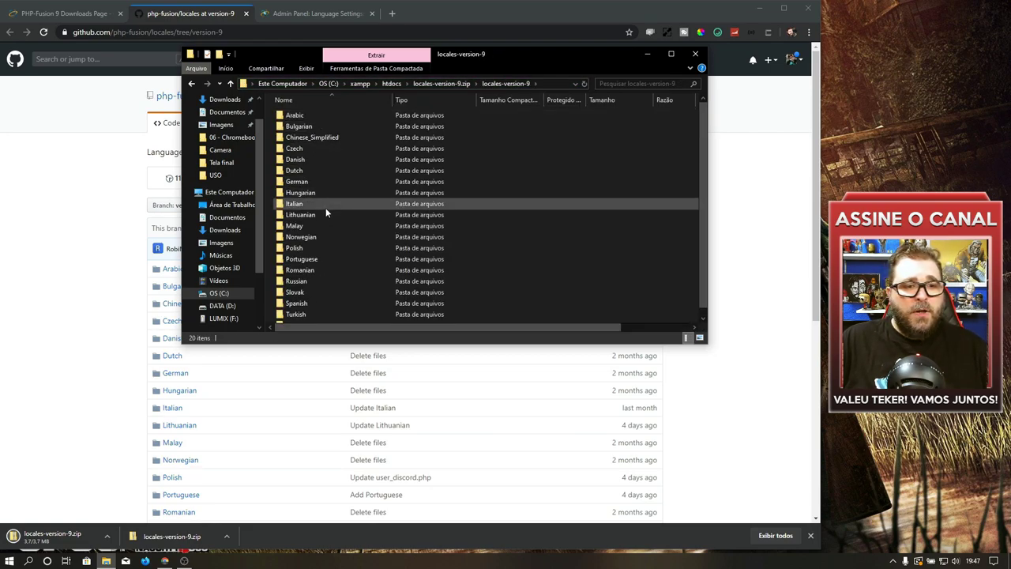
left_click(310, 259)
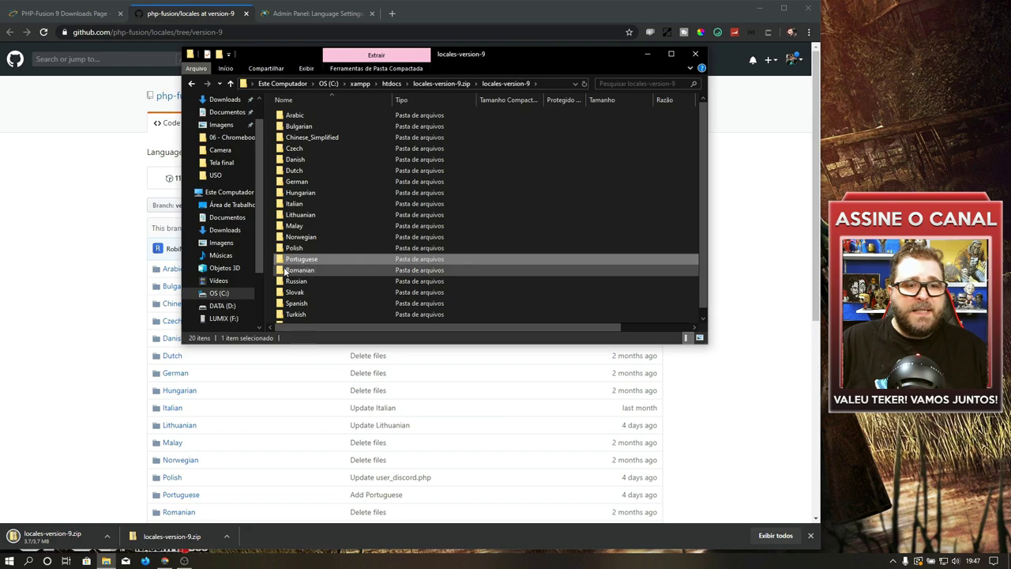
left_click_drag(305, 260, 391, 83)
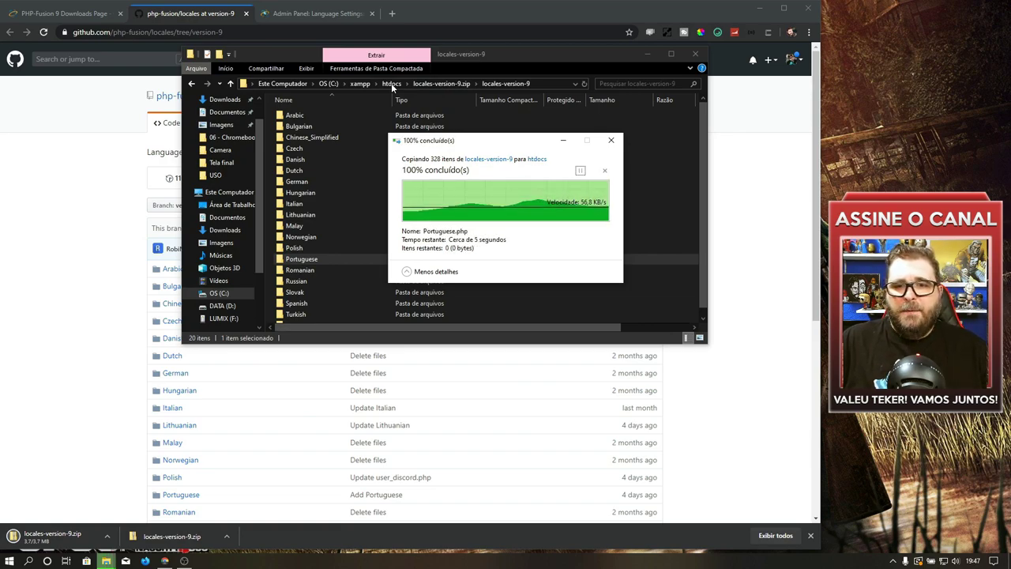
left_click(391, 83)
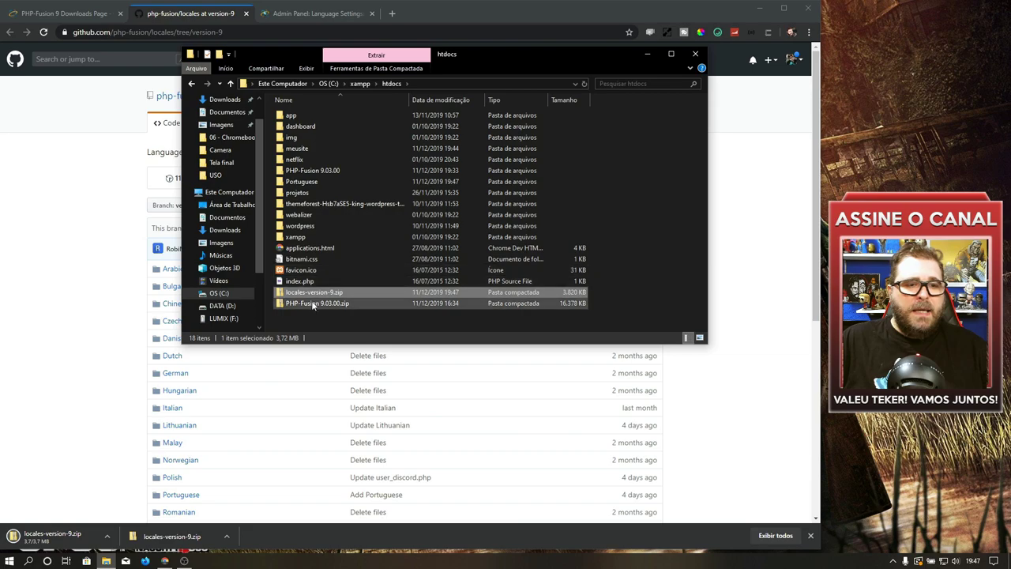
Step: Paste the Portuguese folder into meusite's locale folder beside English
left_click(306, 183)
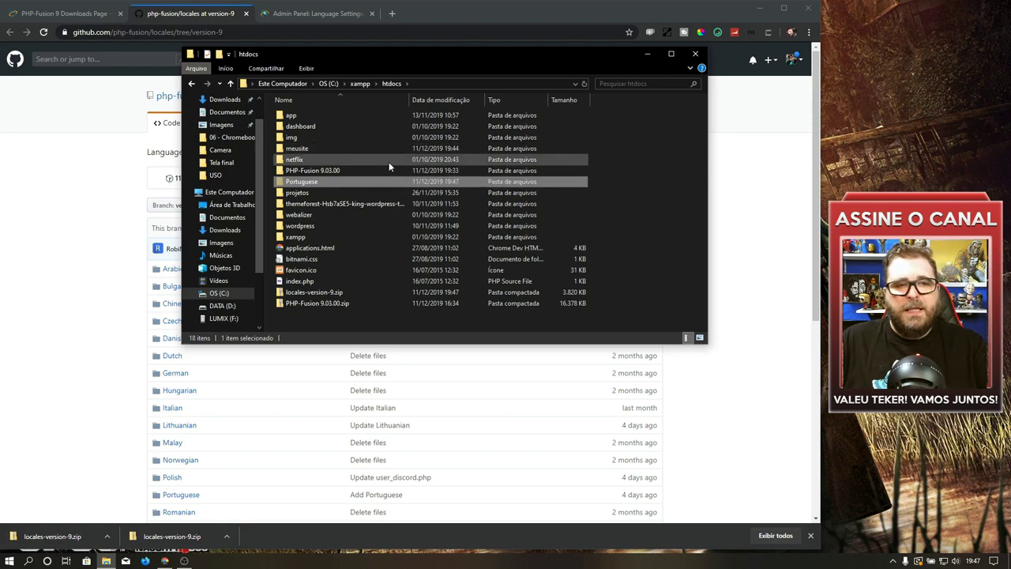
double_click(316, 147)
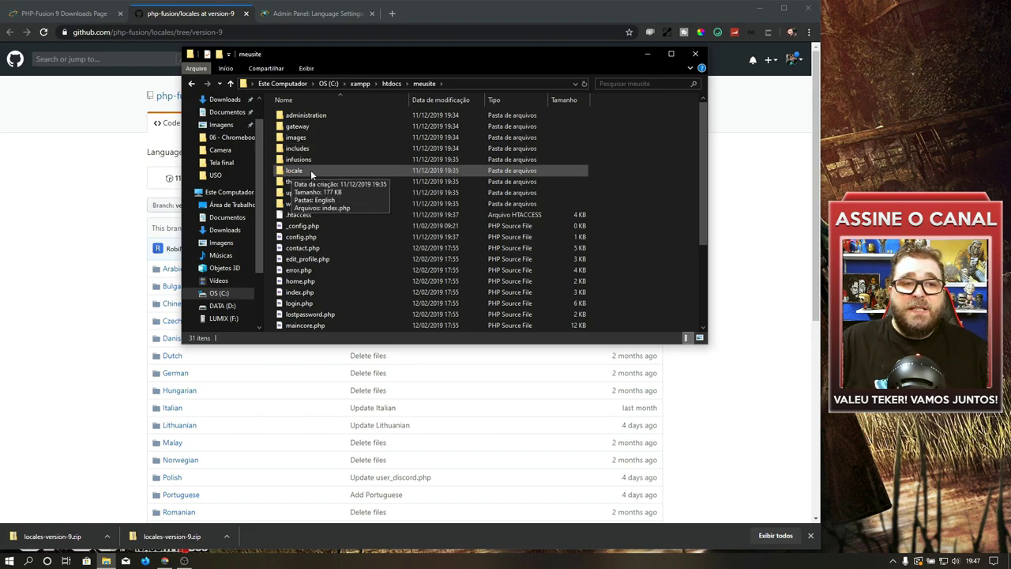
double_click(315, 169)
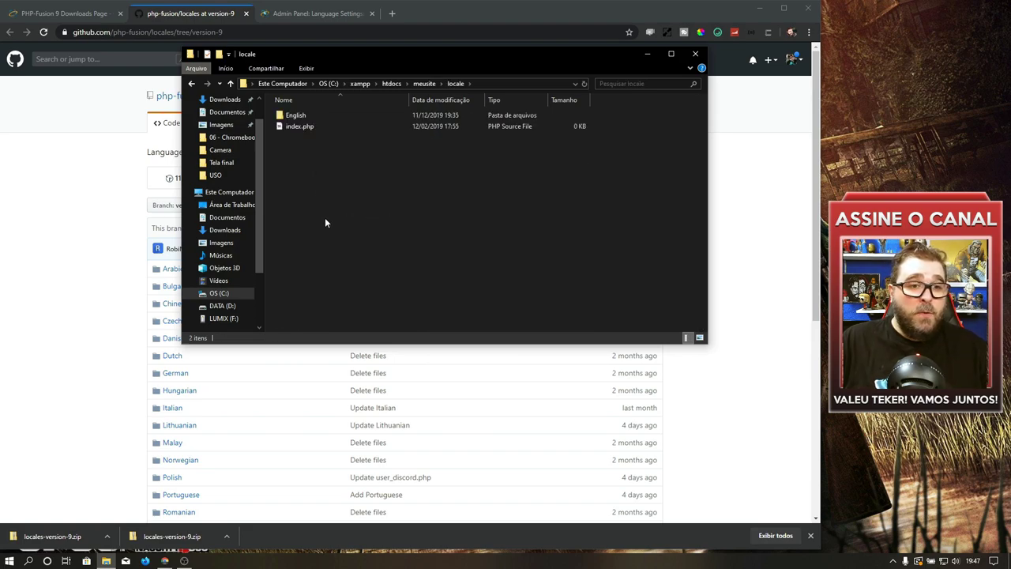
key("ctrl+v")
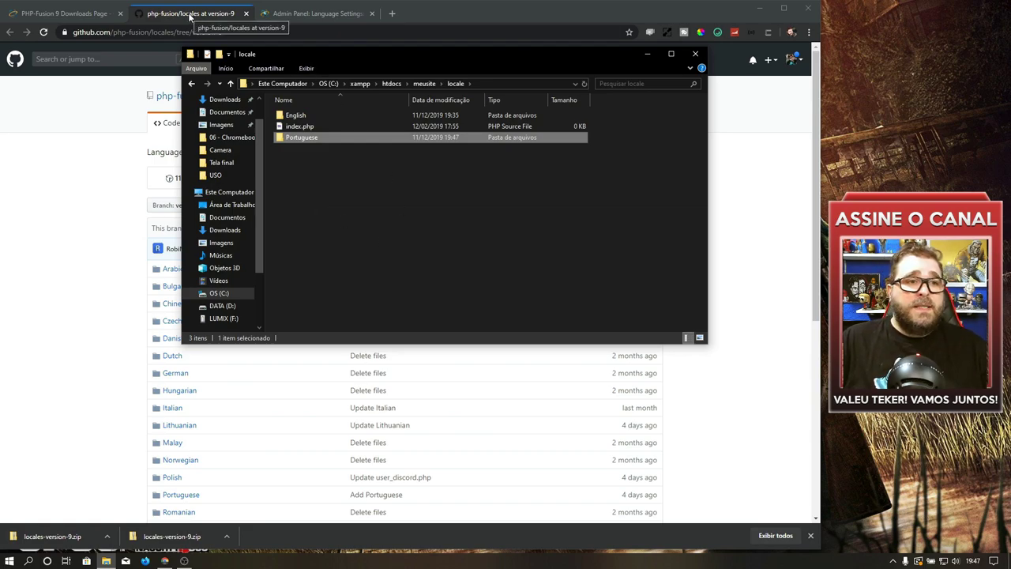
left_click(331, 14)
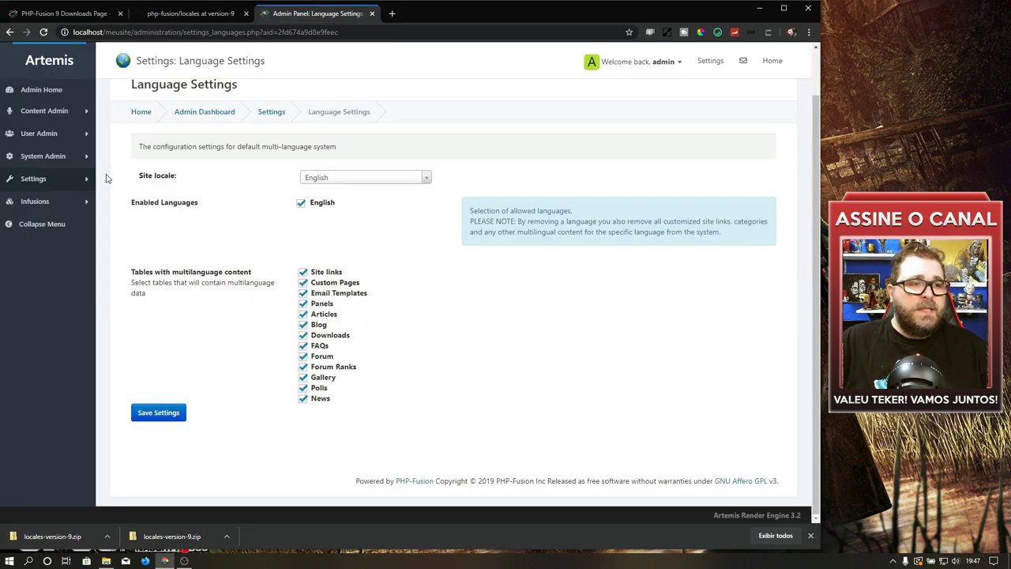
Step: Enable and save Portuguese in Language Settings, then check the home page language switcher lists it
key("F5")
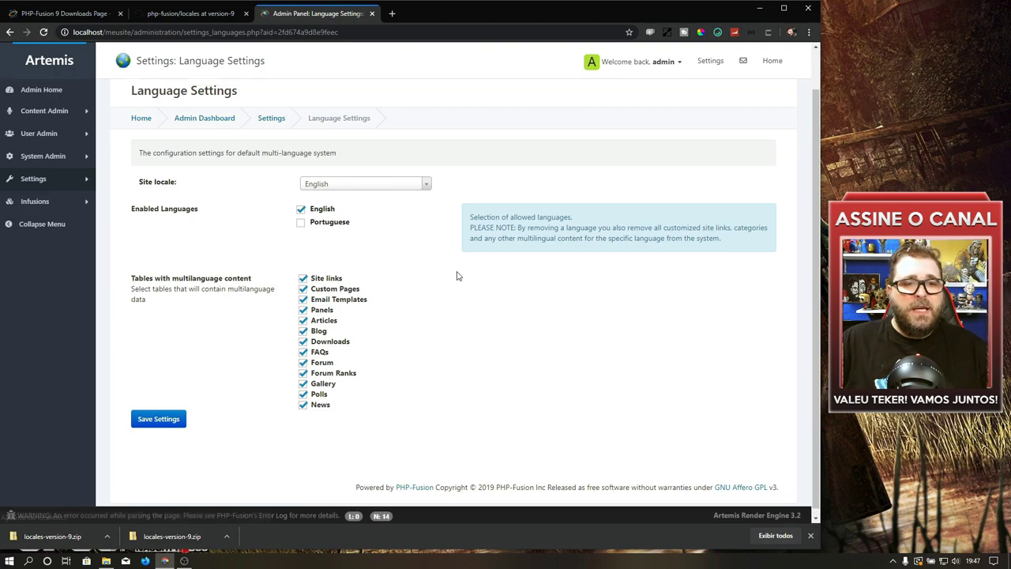
left_click(301, 225)
left_click(162, 420)
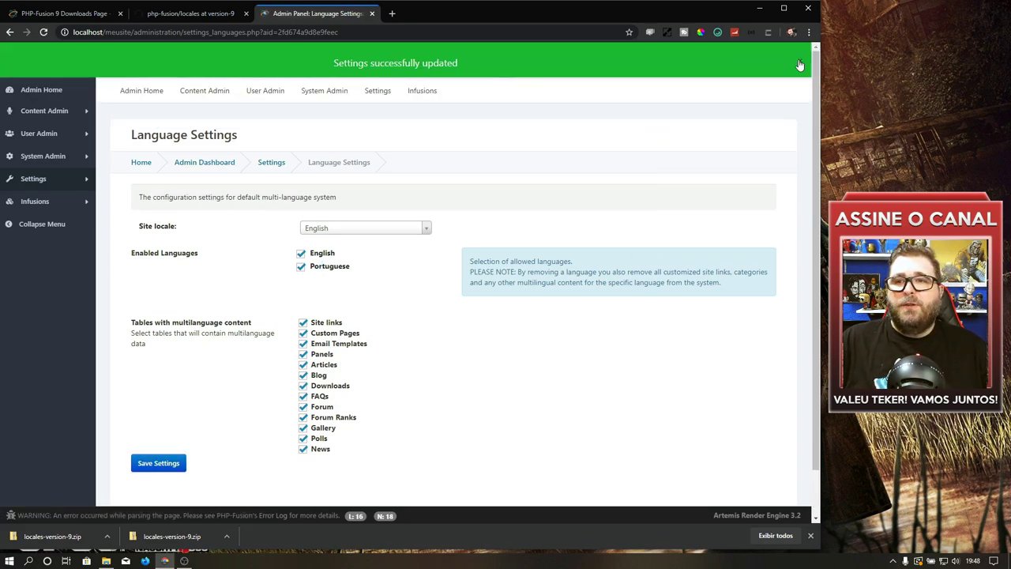
left_click(800, 60)
left_click(771, 63)
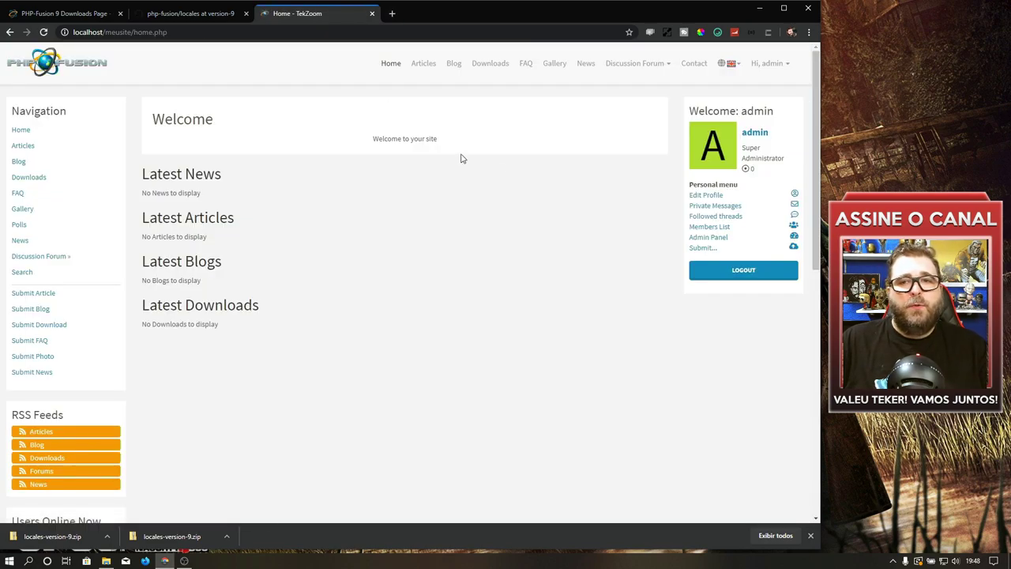
left_click(734, 64)
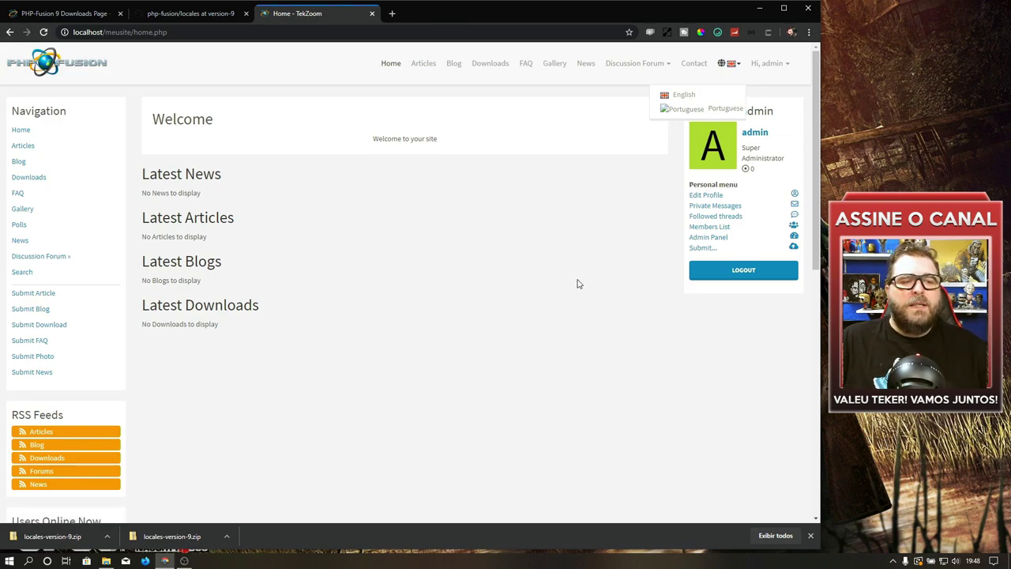
left_click(106, 561)
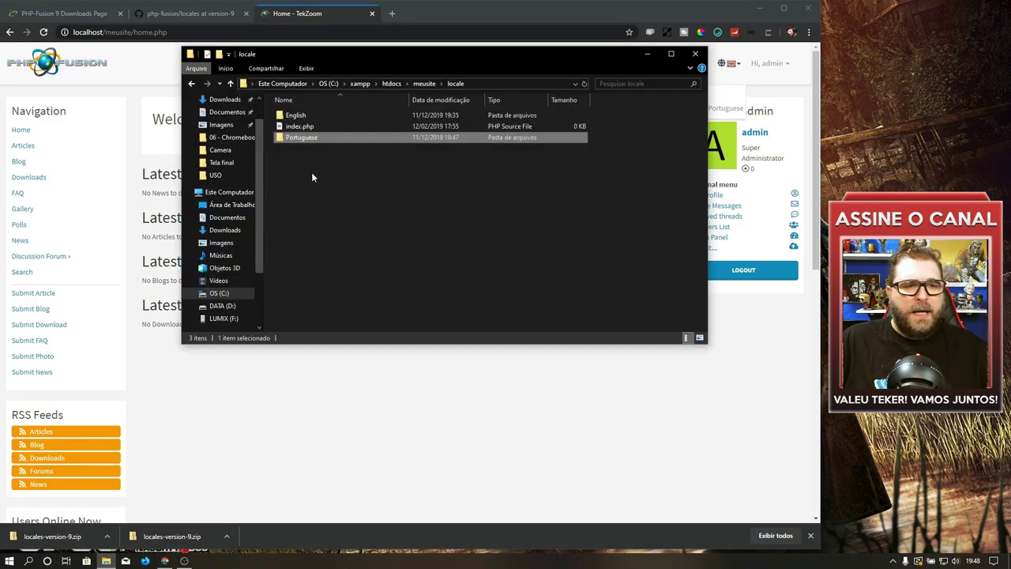
Step: Inspect the Portuguese pack's locale files, then close Chrome's download bar on the home page
double_click(303, 139)
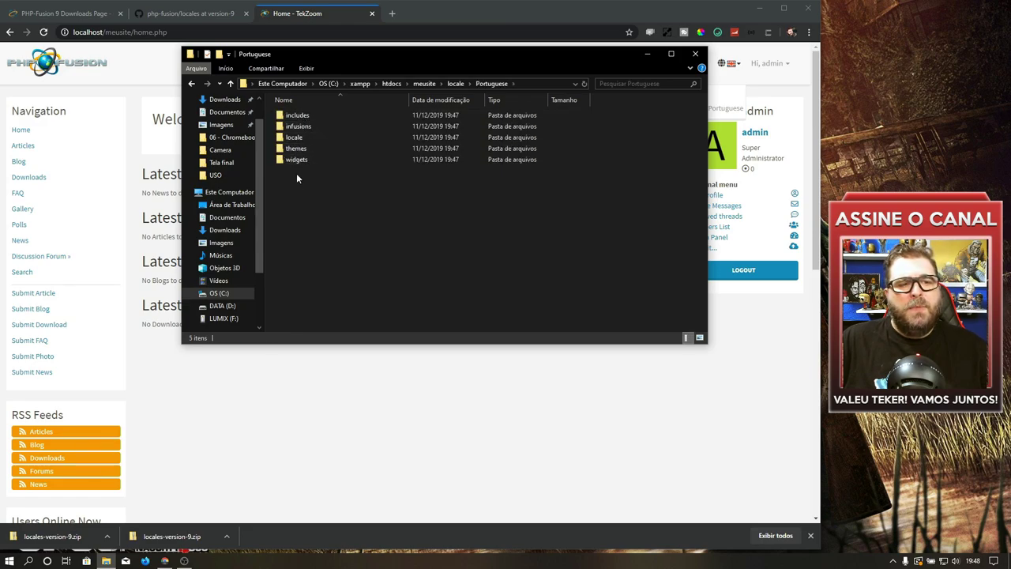
left_click(298, 138)
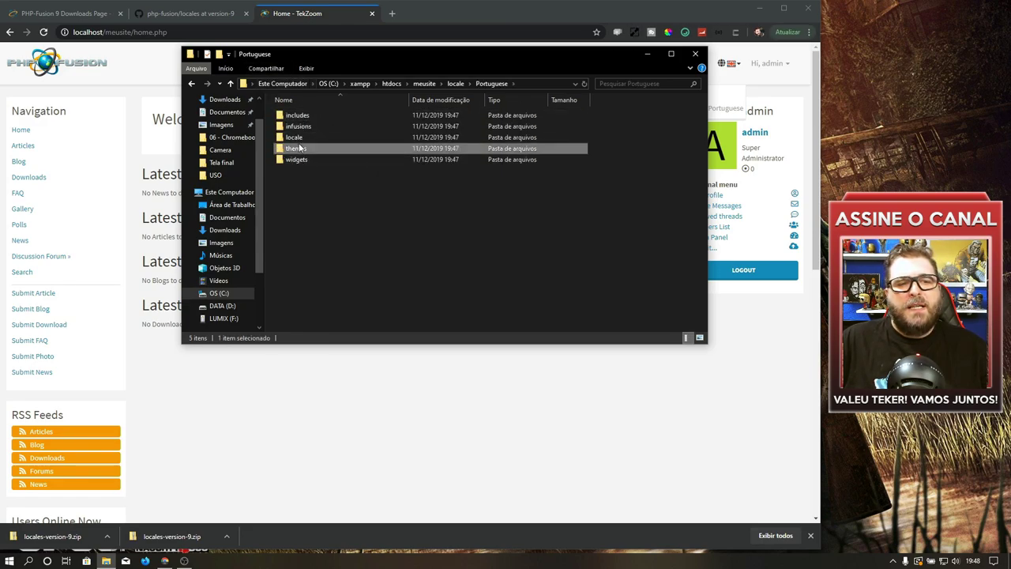
double_click(298, 139)
double_click(292, 115)
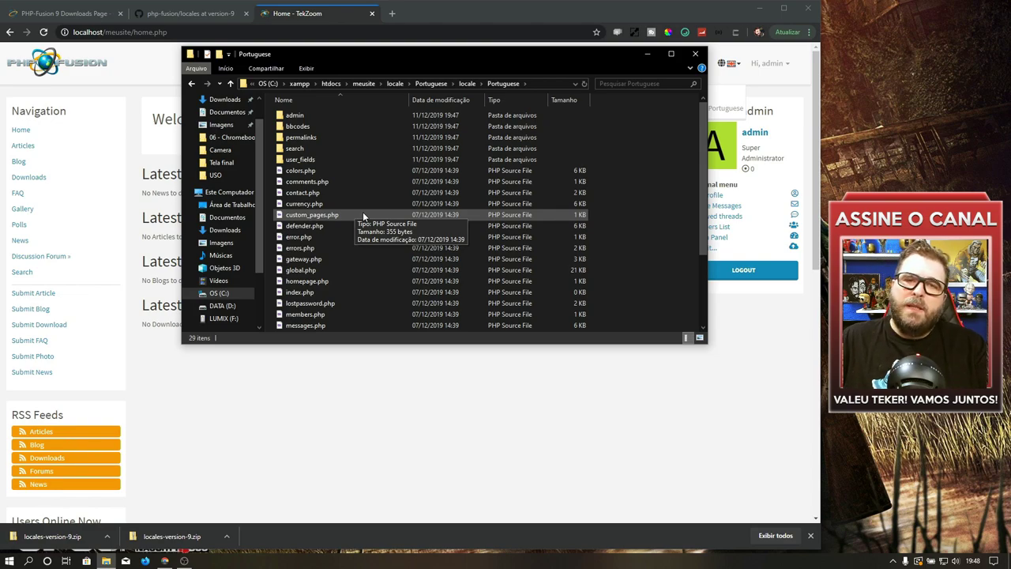
left_click(340, 402)
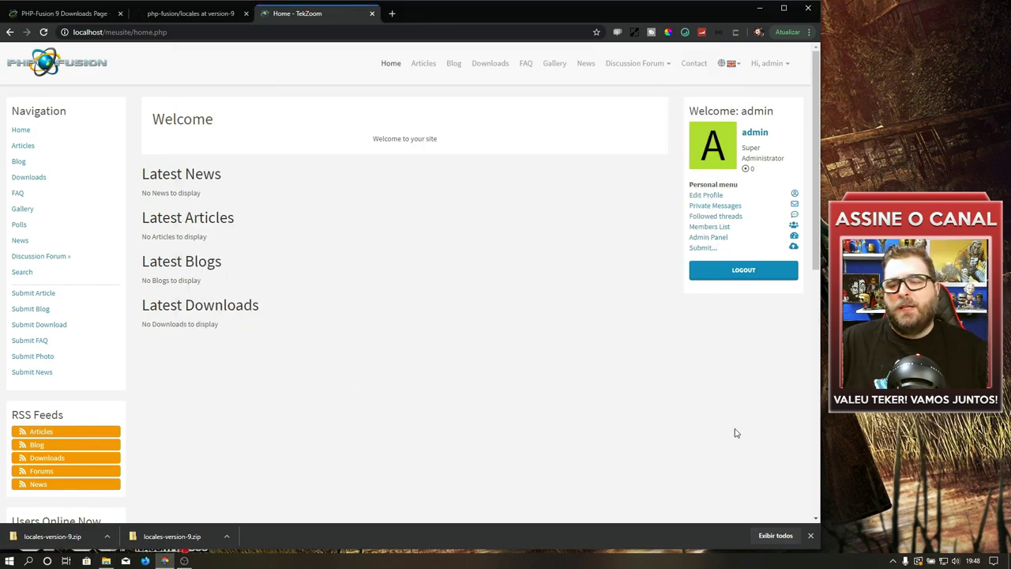
left_click(811, 535)
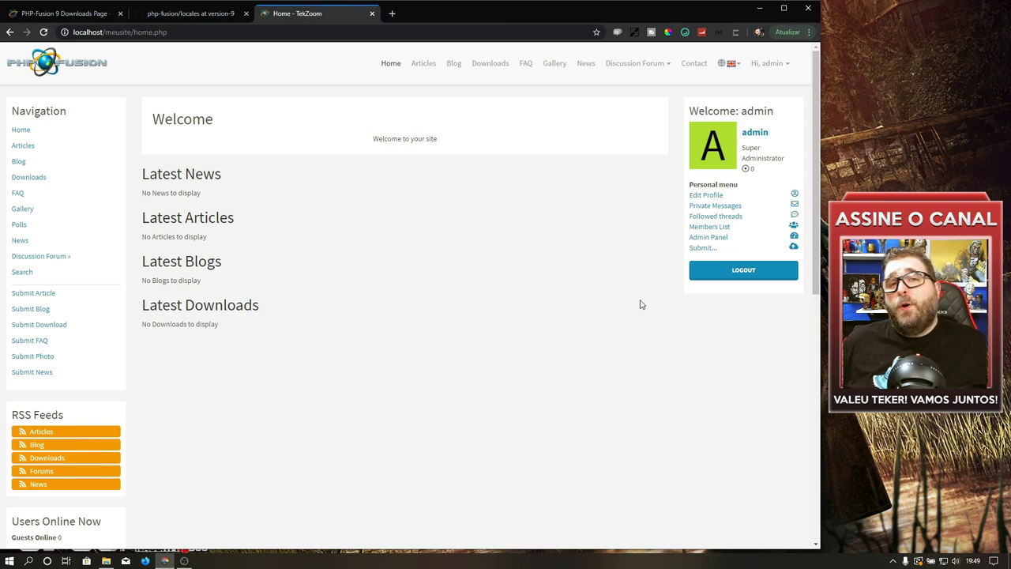